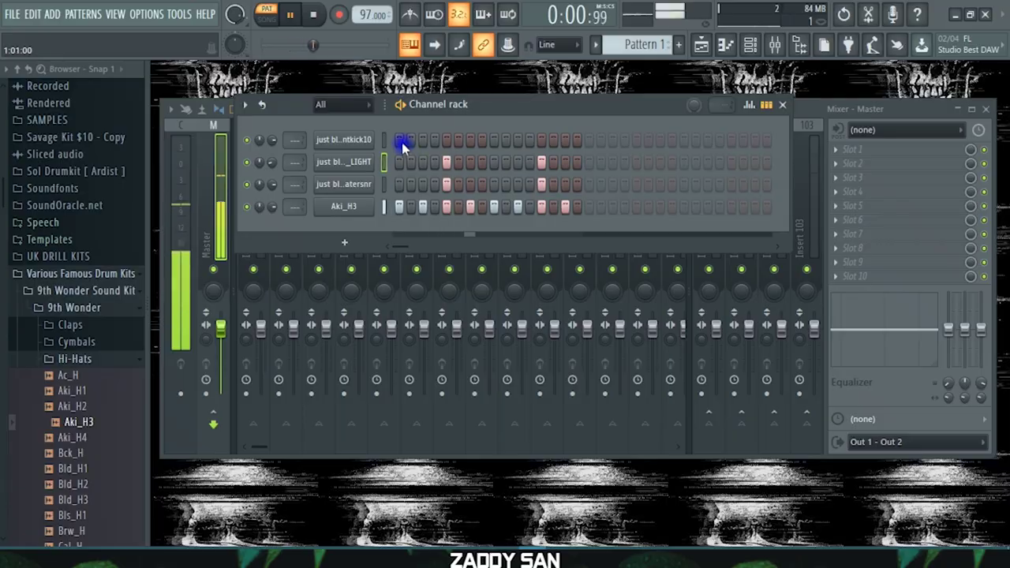
# - Normalize the just blaze blueprintkick10 sample in its channel settings
pyautogui.click(342, 143)
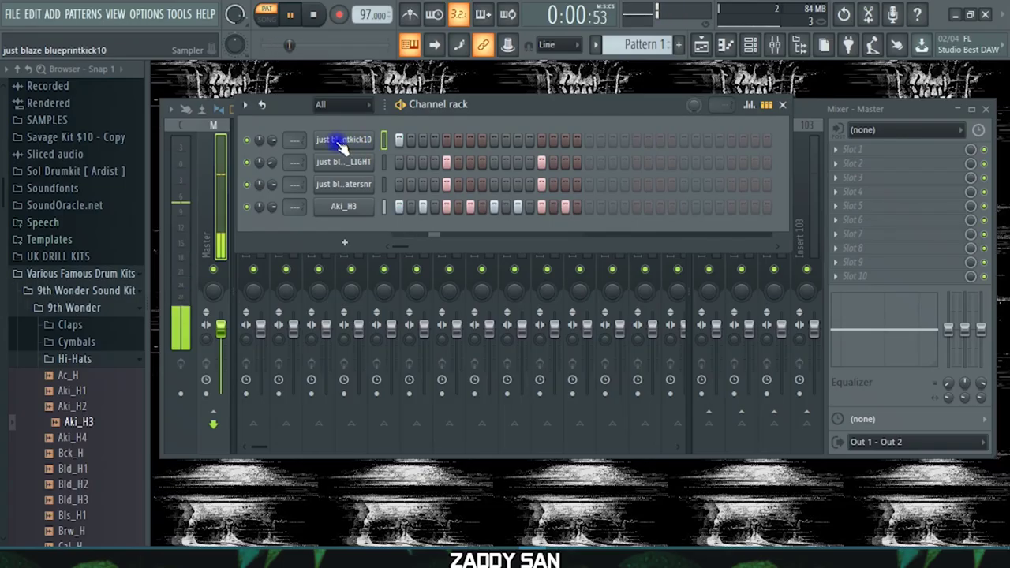
pyautogui.click(336, 150)
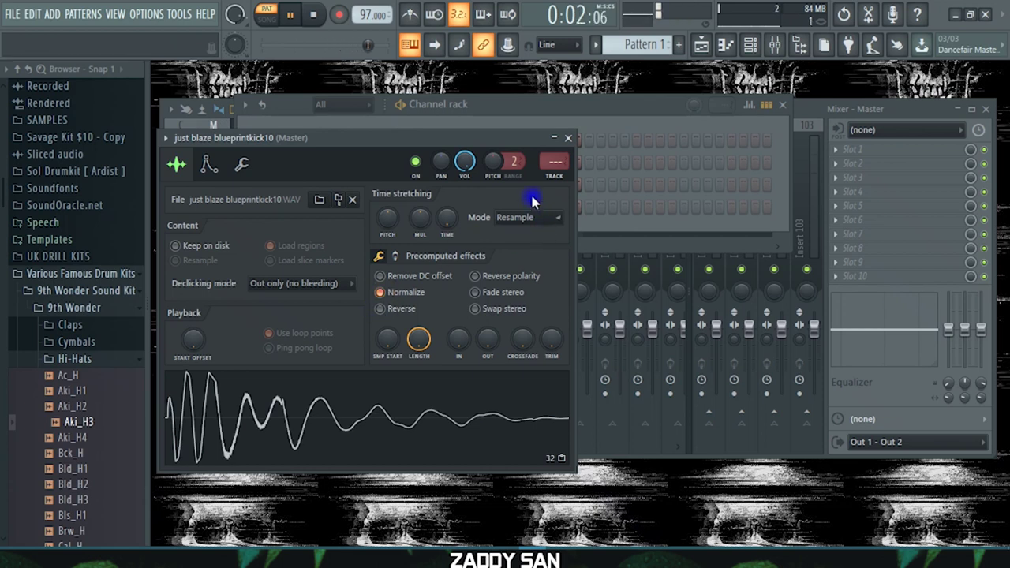
pyautogui.click(567, 140)
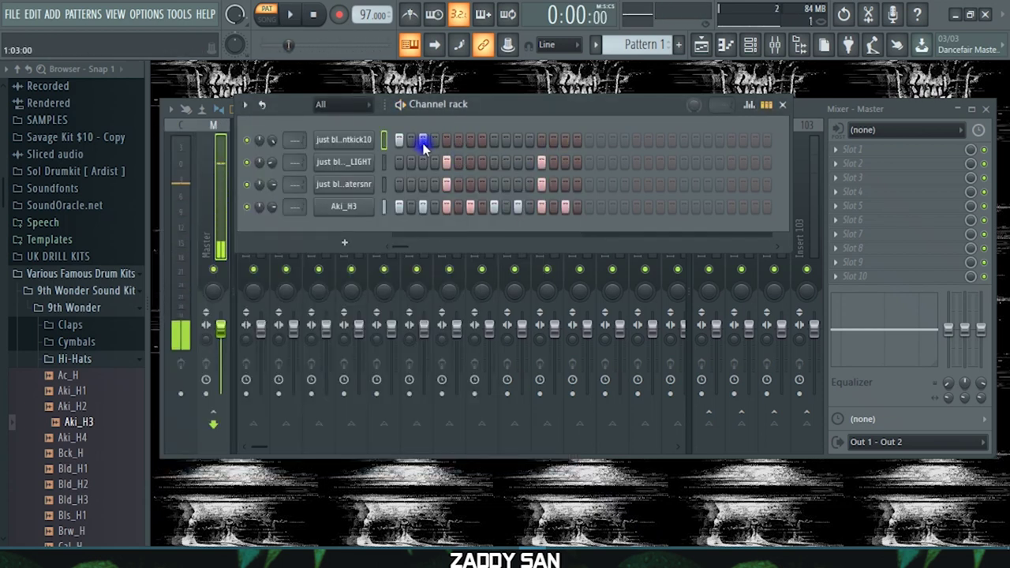
# - Program kick hits on steps 7, 10 and 15, removing the trial hit on step 9
pyautogui.click(492, 142)
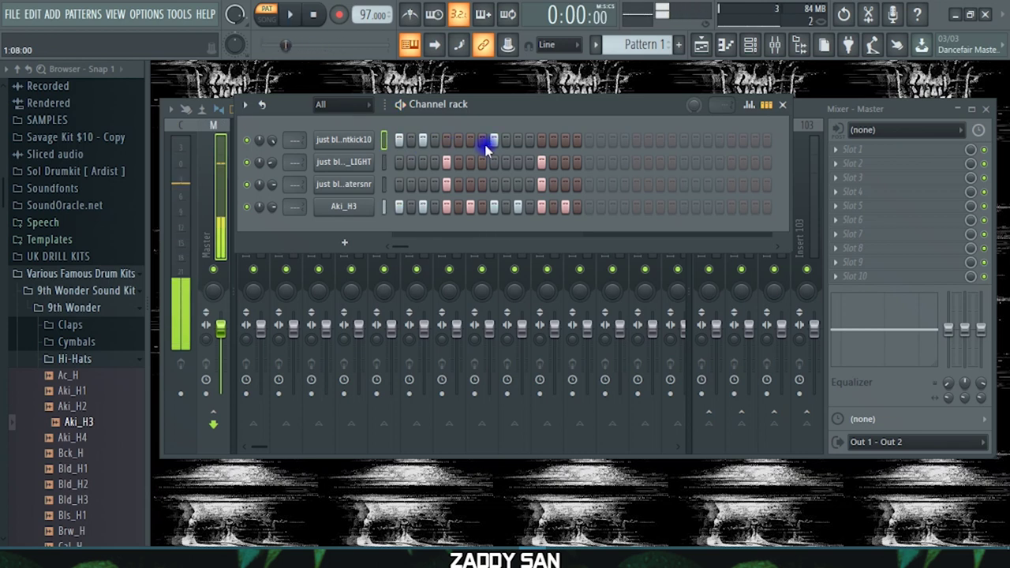
pyautogui.click(467, 142)
pyautogui.rightClick(495, 142)
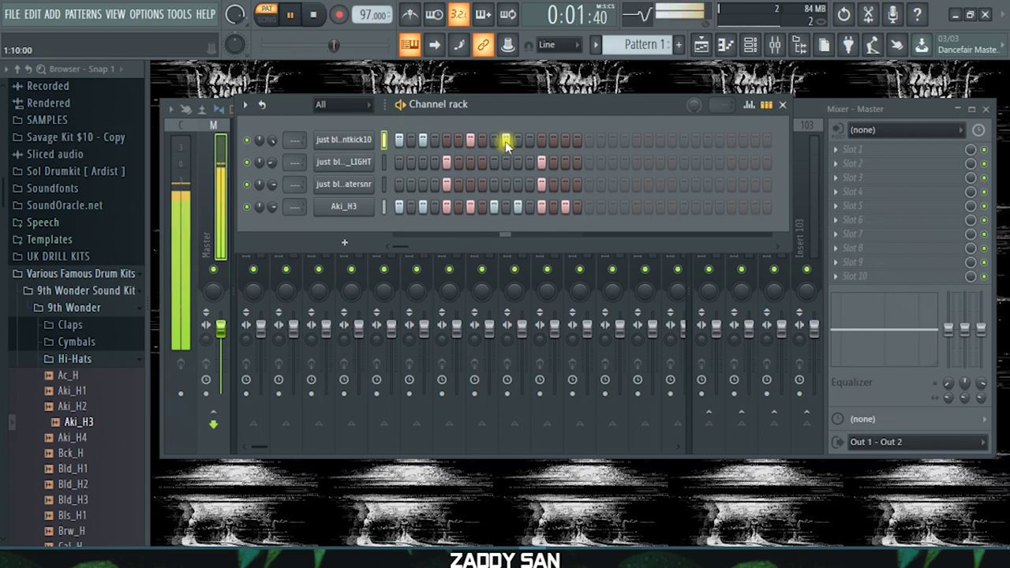
pyautogui.click(564, 141)
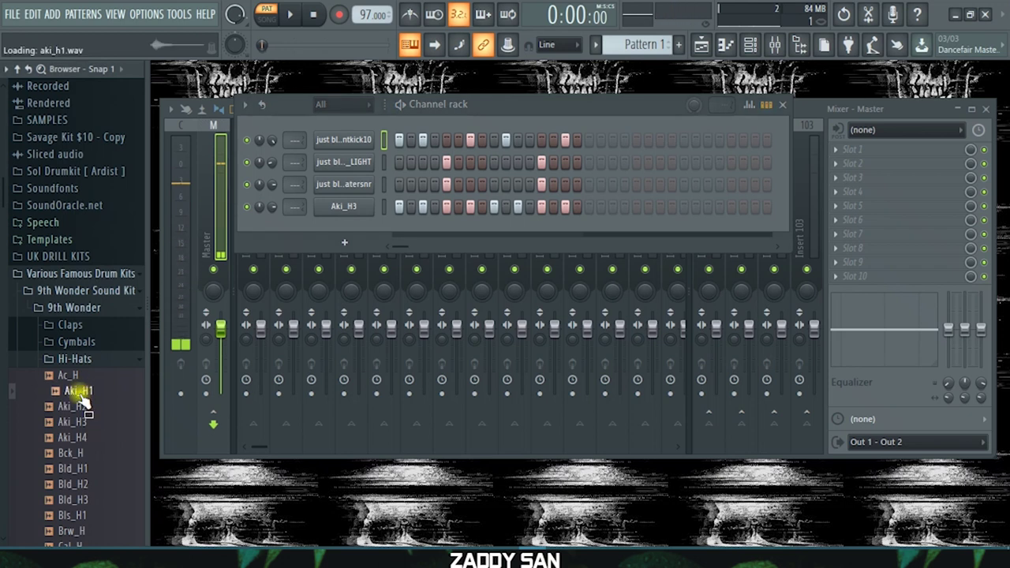
# - Replace the Aki_H3 hi-hat sample with Cal_H from the Hi-Hats folder and play the pattern
pyautogui.moveTo(347, 212); pyautogui.dragTo(352, 210)
pyautogui.scroll(-4, 81, 424)
pyautogui.click(79, 328)
pyautogui.press('space')
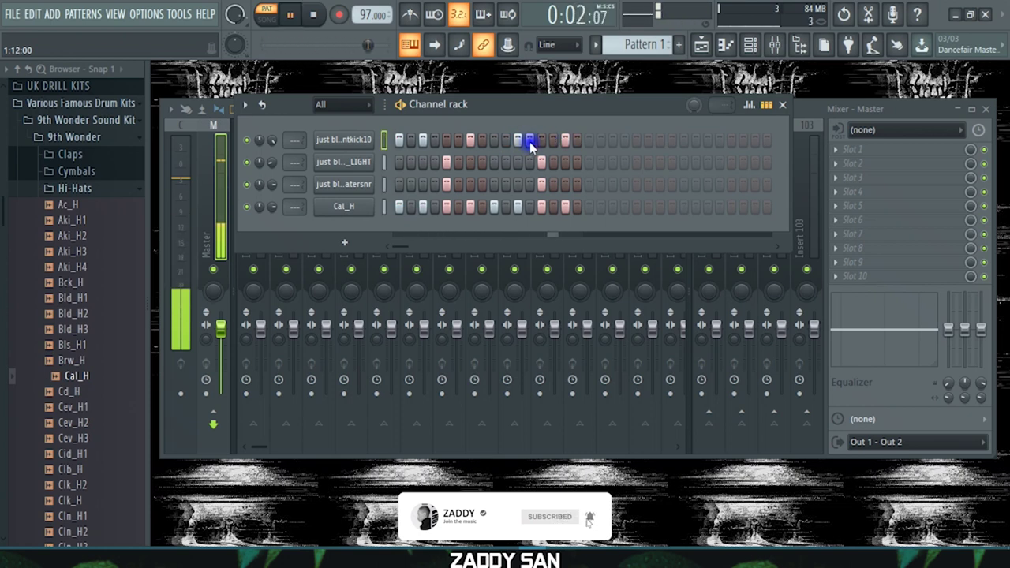
# - Convert the kick channel to piano roll notes and duplicate the first bar's notes into bar 2
pyautogui.rightClick(337, 135)
pyautogui.click(401, 156)
pyautogui.hotkey('ctrl', 'a')
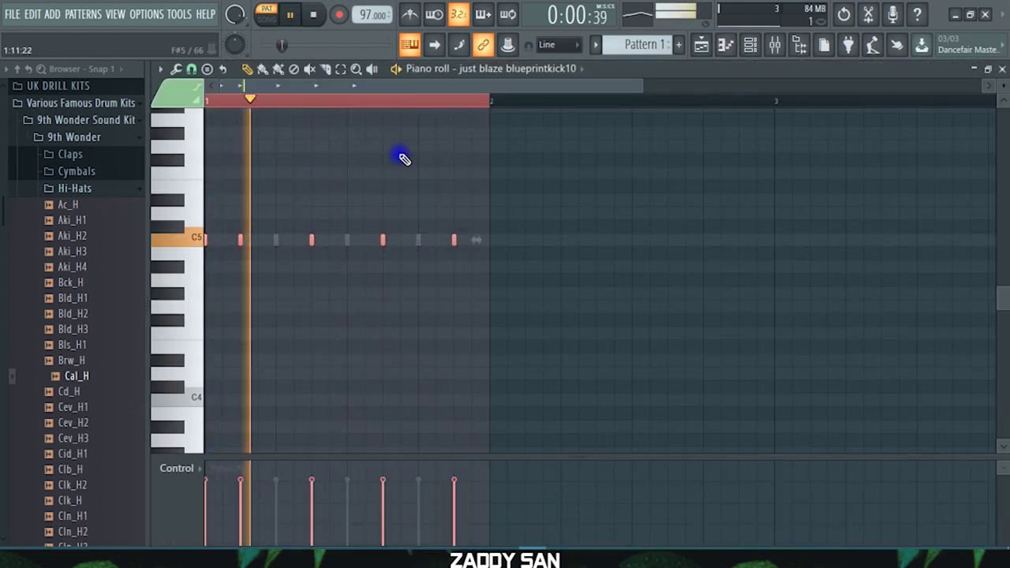
pyautogui.hotkey('ctrl', 'b')
# - Add an extra, shortened C5 kick note on step 12 of bar 1 and play the pattern back
pyautogui.click(404, 241)
pyautogui.click(403, 511)
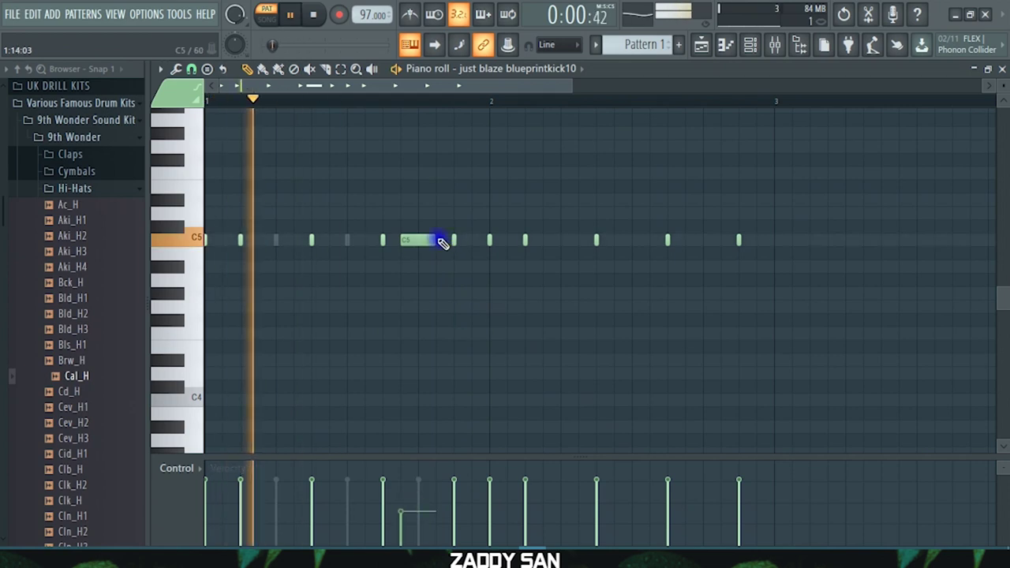
pyautogui.moveTo(433, 239); pyautogui.dragTo(417, 239)
pyautogui.press('space')
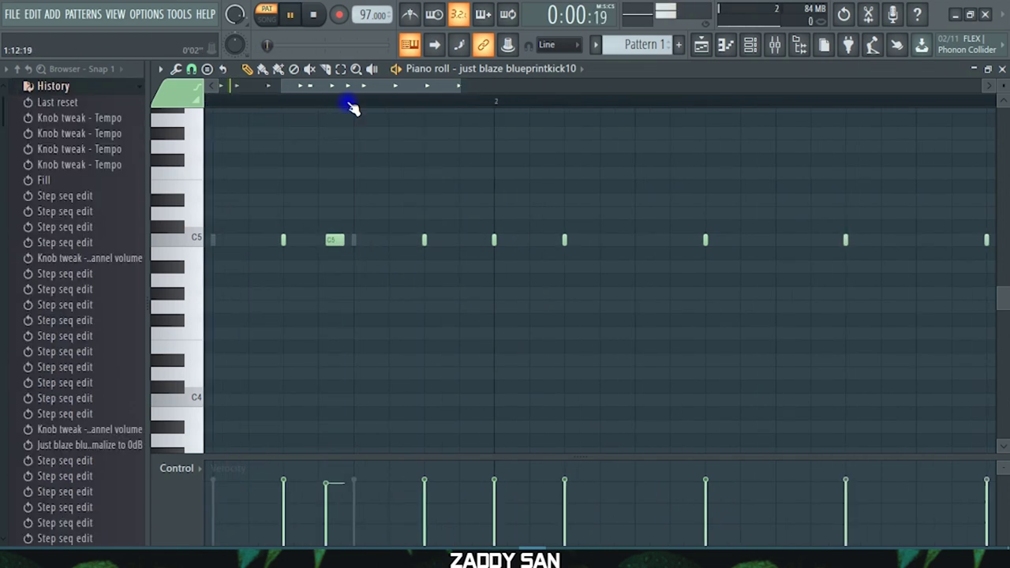
pyautogui.scroll(-3, 348, 101)
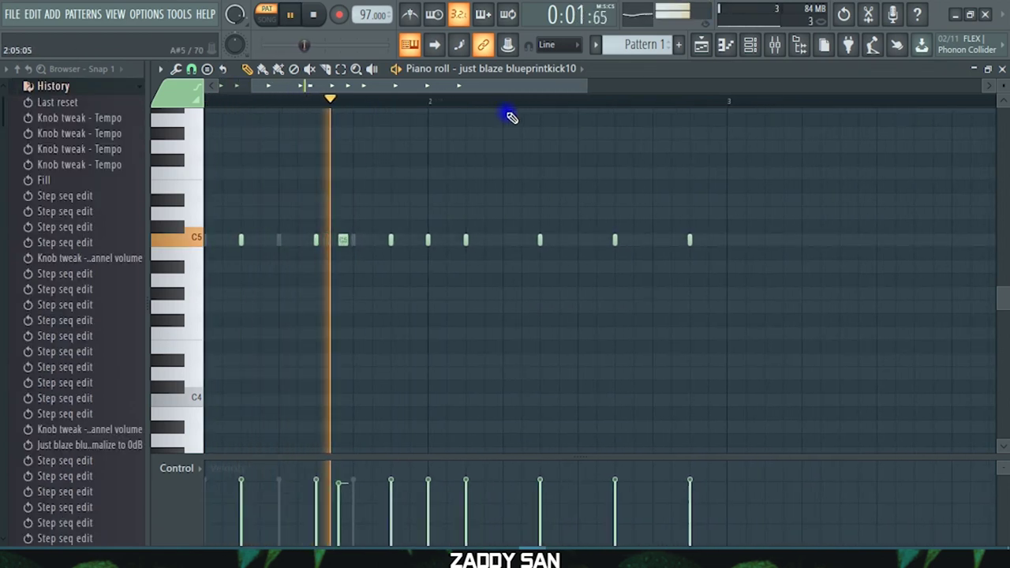
pyautogui.press('space')
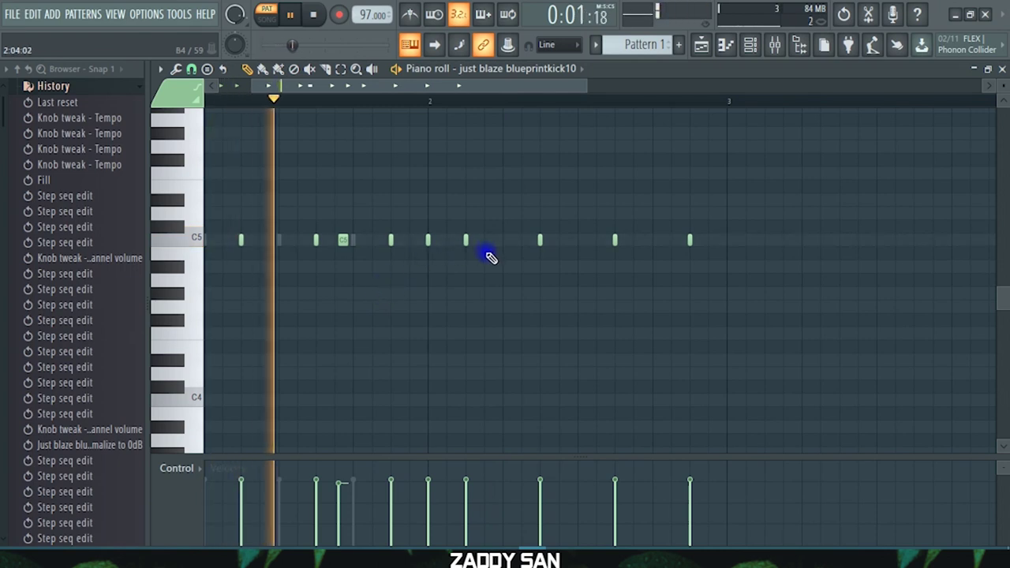
pyautogui.press('F7')
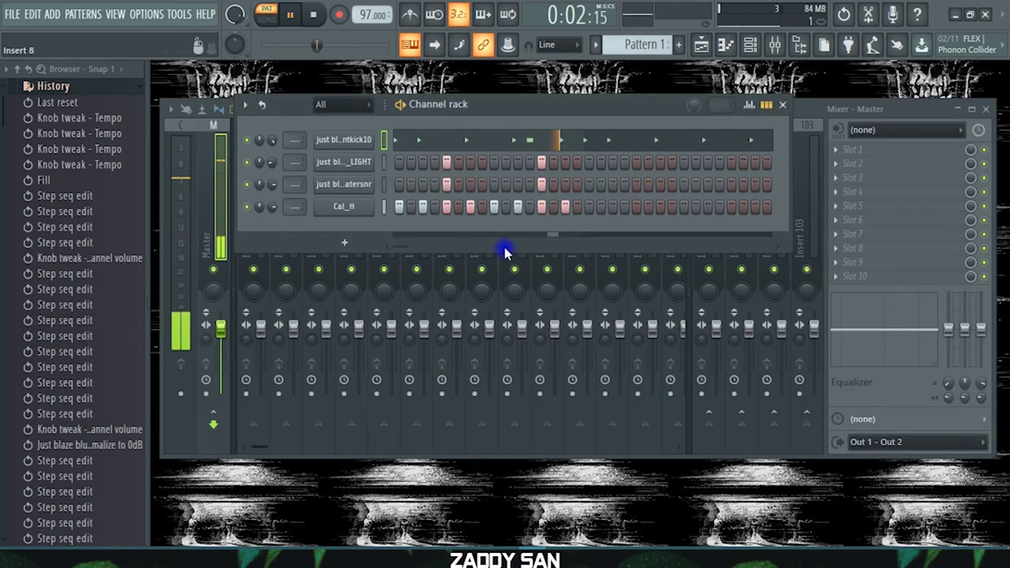
# - Duplicate the just blaze _LIGHT hits from bar 1 into bar 2
pyautogui.rightClick(347, 163)
pyautogui.click(398, 161)
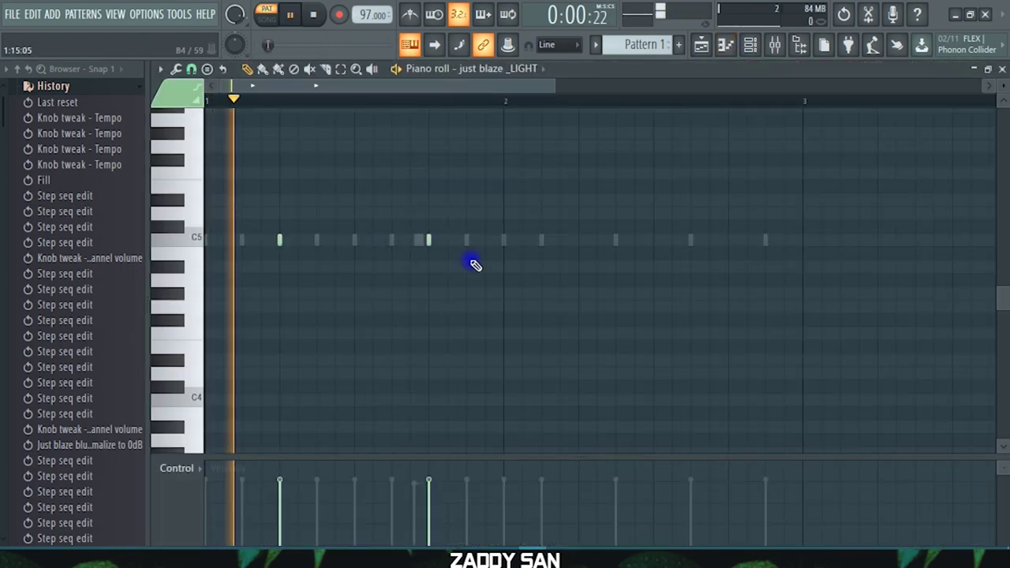
pyautogui.hotkey('ctrl', 'a')
pyautogui.press('space')
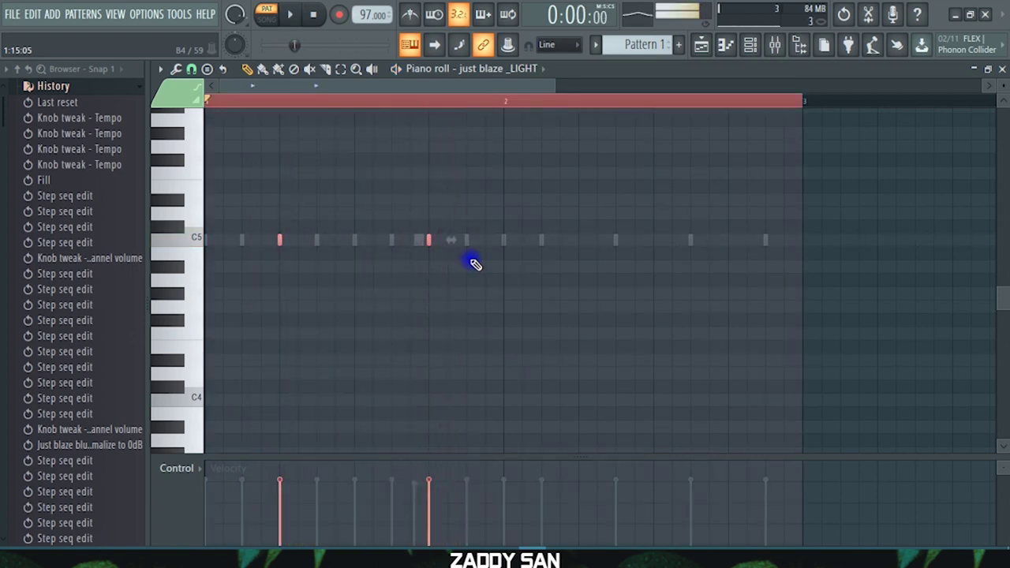
pyautogui.moveTo(748, 100); pyautogui.dragTo(509, 138)
pyautogui.hotkey('ctrl', 'b')
pyautogui.hotkey('ctrl', 'd')
pyautogui.press('F6')
pyautogui.press('F9')
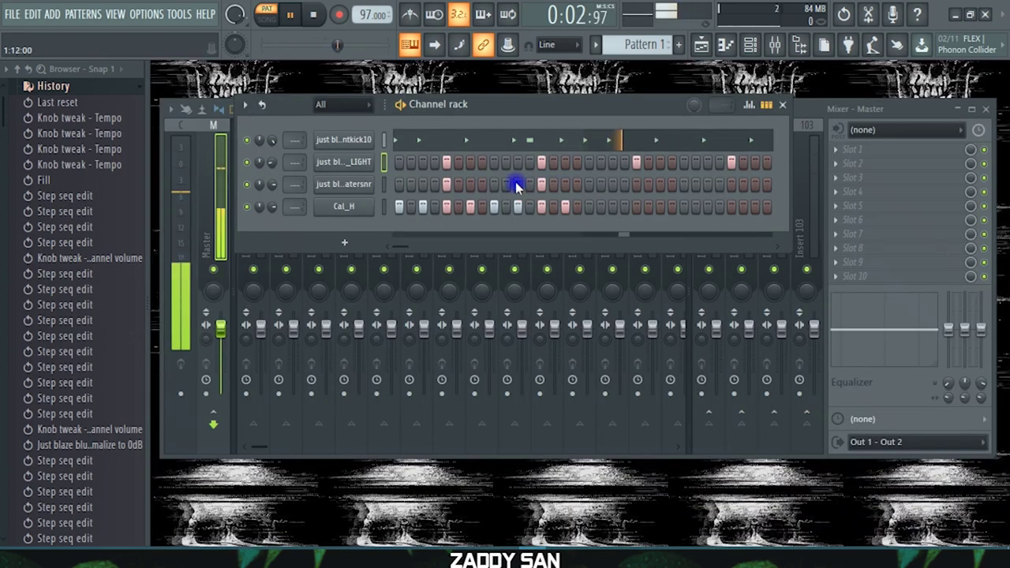
# - Fill the Cal_H hi-hat on every second step and copy the just blaze _LIGHT steps onto the snare channel below it
pyautogui.rightClick(357, 215)
pyautogui.click(568, 255)
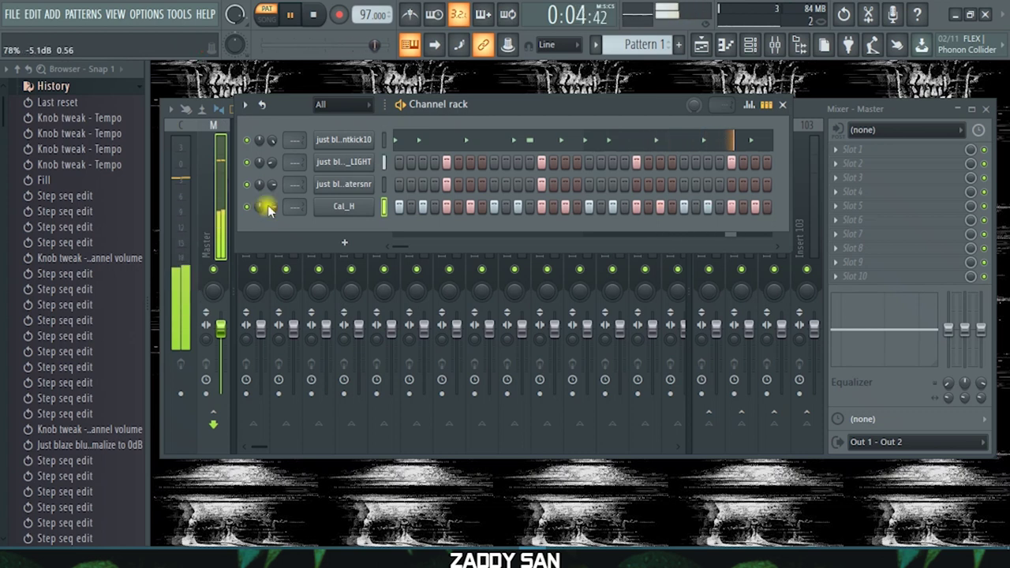
pyautogui.rightClick(339, 162)
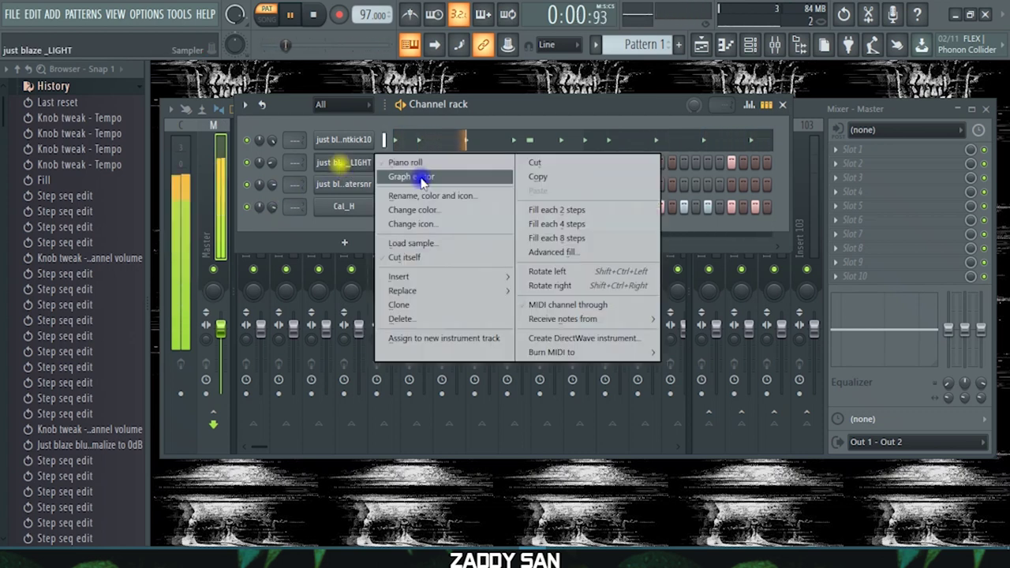
pyautogui.click(566, 182)
pyautogui.rightClick(361, 184)
pyautogui.click(556, 211)
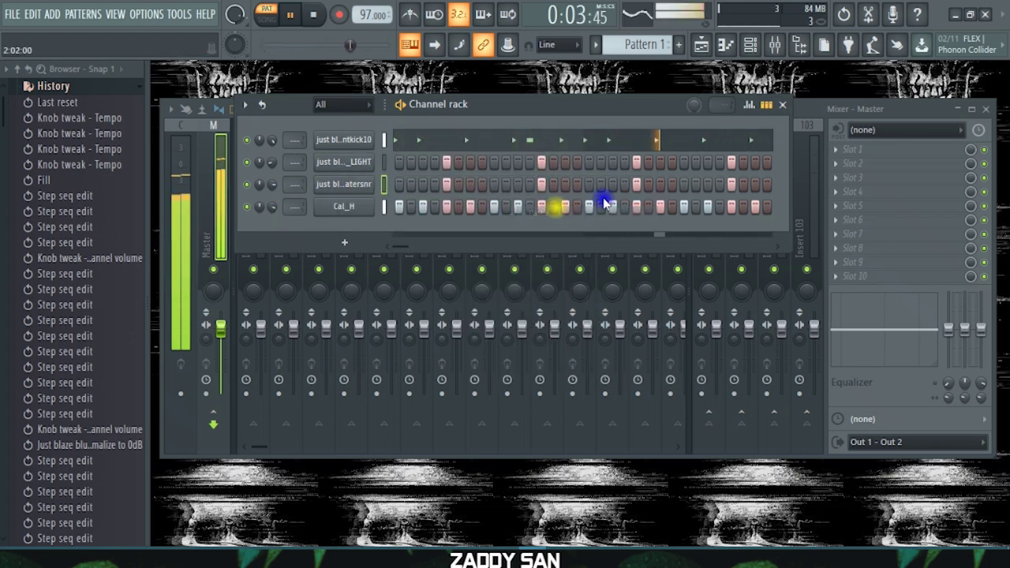
pyautogui.click(455, 146)
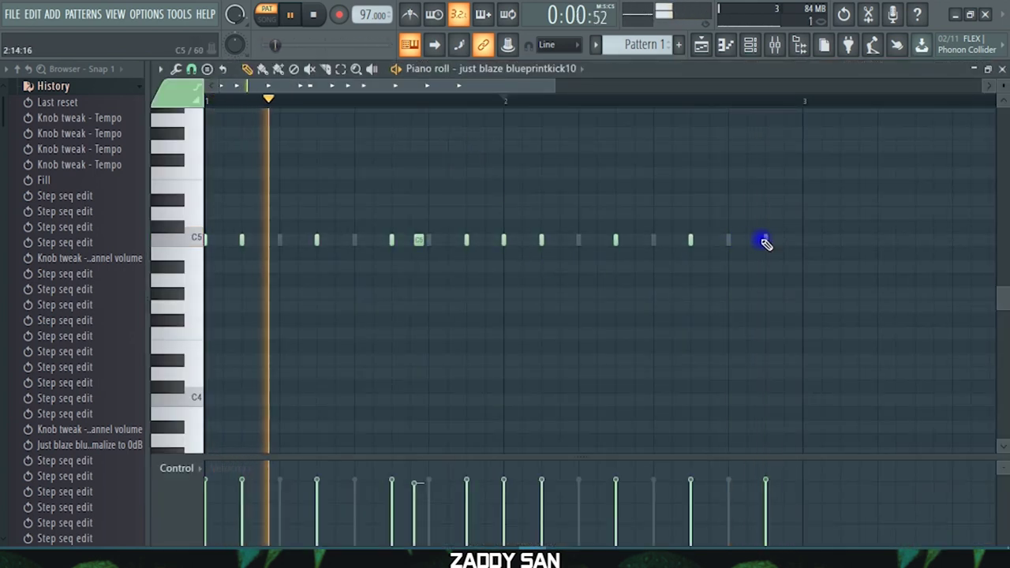
pyautogui.click(779, 240)
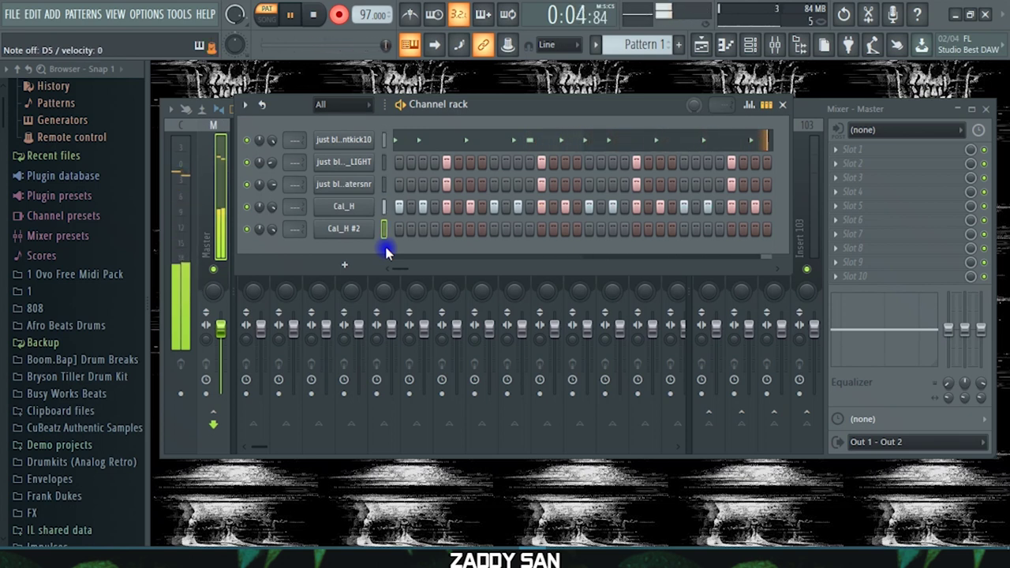
# - Stop recording the hi-hat hits on Cal_H #2 and quantize the recorded notes in the piano roll
pyautogui.press('space')
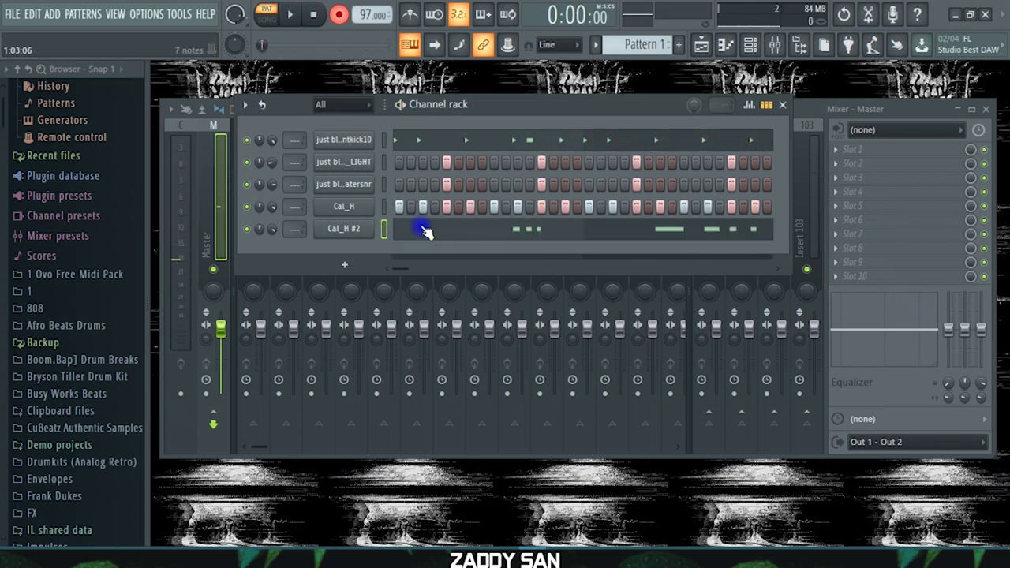
pyautogui.click(513, 228)
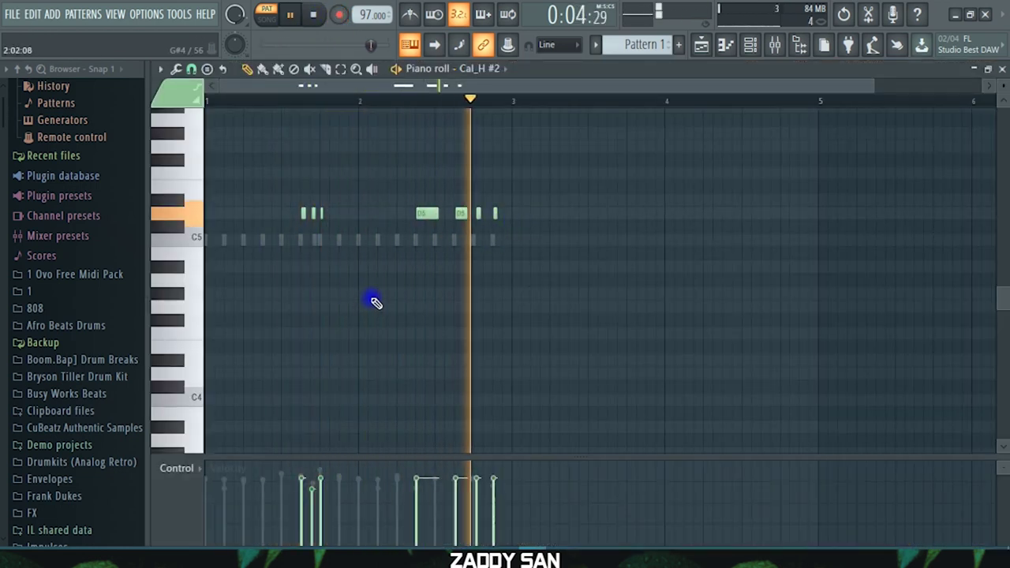
pyautogui.hotkey('alt', 'q')
pyautogui.click(598, 169)
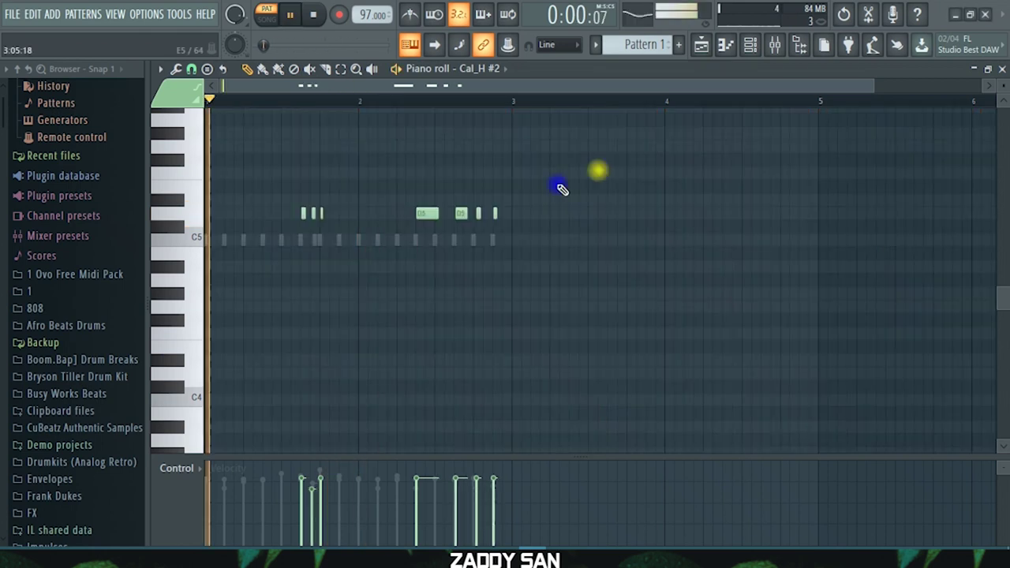
# - Add a short A4 hi-hat note on step 3 of bar 2 and quick-quantize the notes at the end of that bar
pyautogui.moveTo(875, 83); pyautogui.dragTo(577, 91)
pyautogui.moveTo(506, 281); pyautogui.dragTo(524, 281)
pyautogui.moveTo(777, 186); pyautogui.dragTo(594, 228)
pyautogui.hotkey('ctrl', 'q')
pyautogui.hotkey('ctrl', 'd')
# - Randomize the velocity of the last three Cal_H #2 notes in bar 2
pyautogui.moveTo(769, 184); pyautogui.dragTo(640, 254)
pyautogui.hotkey('alt', 'r')
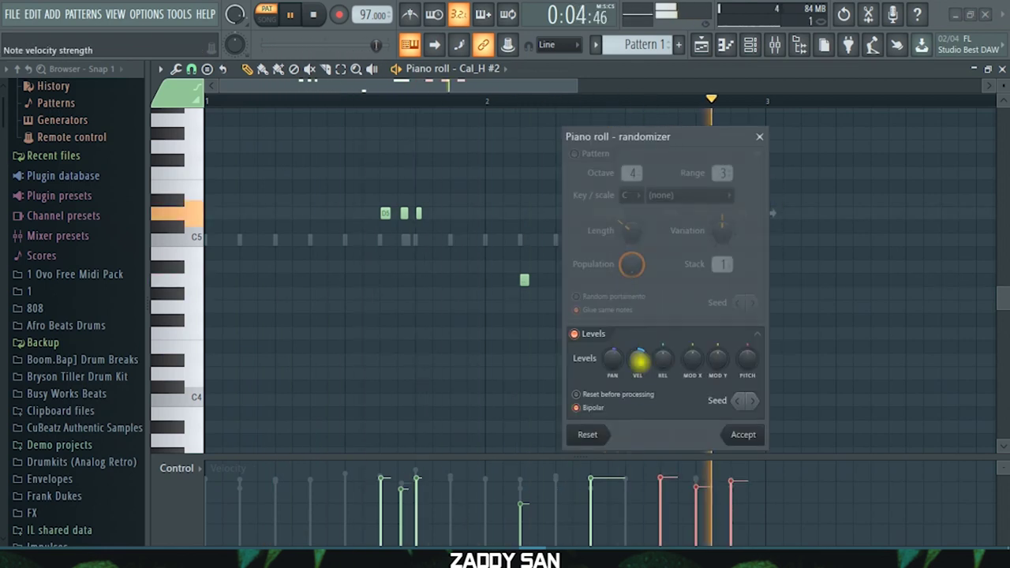
pyautogui.moveTo(640, 363); pyautogui.dragTo(640, 347)
pyautogui.click(748, 430)
pyautogui.press('F7')
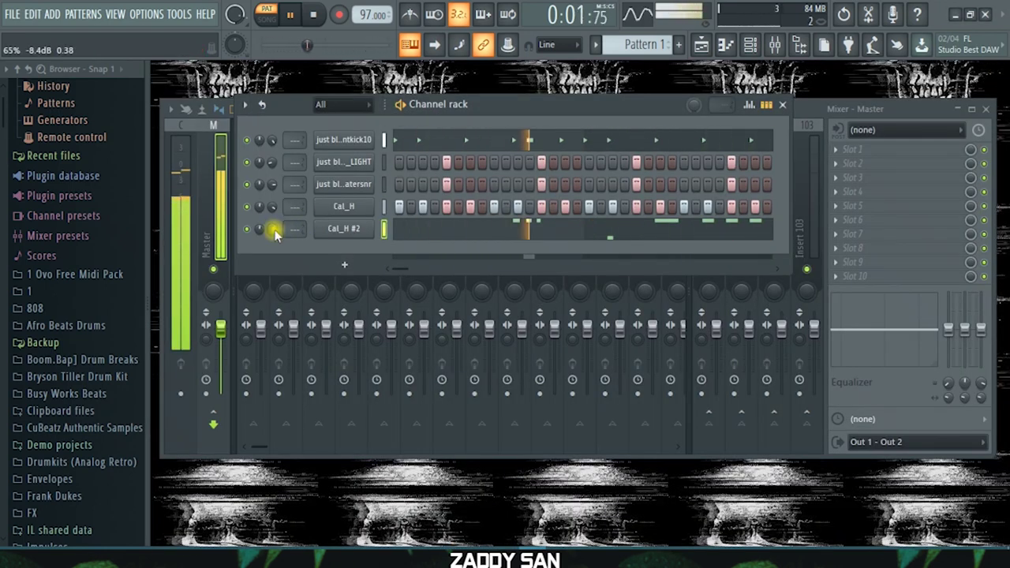
# - Open the JUST BLAZE DRUMS folder in the browser and audition its drum samples
pyautogui.scroll(-5, 85, 359)
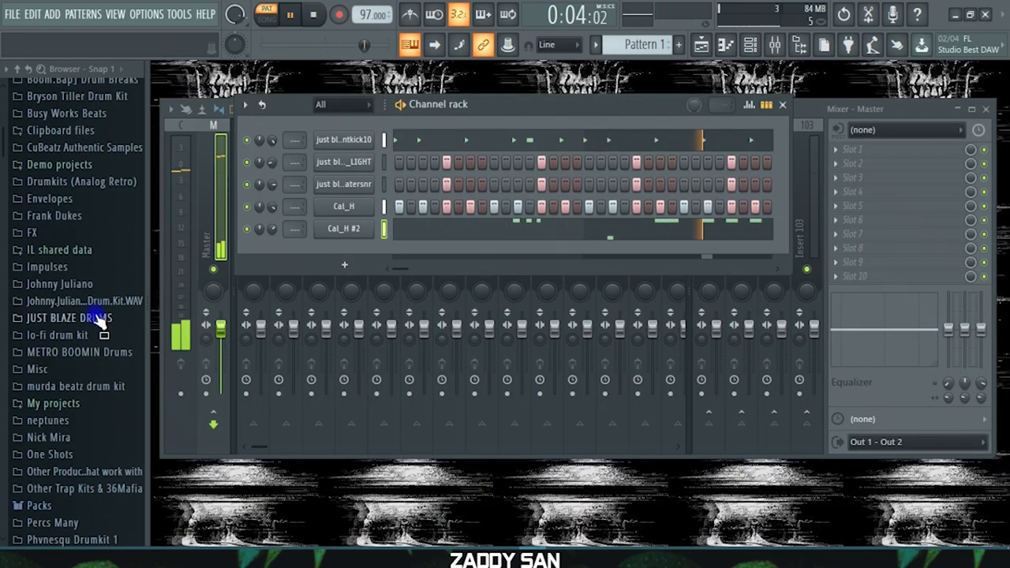
pyautogui.click(105, 315)
pyautogui.click(122, 280)
pyautogui.click(106, 352)
pyautogui.click(104, 403)
pyautogui.scroll(-4, 105, 395)
pyautogui.click(103, 370)
pyautogui.click(109, 466)
pyautogui.click(109, 477)
pyautogui.scroll(-2, 110, 475)
pyautogui.click(106, 434)
pyautogui.click(105, 448)
# - Lower the system volume to 70
pyautogui.press('XF86AudioLowerVolume')
pyautogui.press('XF86AudioLowerVolume')
pyautogui.press('XF86AudioLowerVolume')
pyautogui.press('XF86AudioLowerVolume')
pyautogui.press('XF86AudioLowerVolume')
pyautogui.press('XF86AudioLowerVolume')
pyautogui.press('XF86AudioLowerVolume')
pyautogui.press('XF86AudioLowerVolume')
pyautogui.press('XF86AudioLowerVolume')
pyautogui.press('XF86AudioLowerVolume')
pyautogui.press('XF86AudioLowerVolume')
pyautogui.press('XF86AudioLowerVolume')
pyautogui.press('XF86AudioLowerVolume')
pyautogui.press('XF86AudioLowerVolume')
pyautogui.press('XF86AudioLowerVolume')
# - Audition more snare and kick samples in the JUST BLAZE DRUMS folder to find a second kick
pyautogui.click(98, 465)
pyautogui.scroll(-4, 97, 472)
pyautogui.click(107, 289)
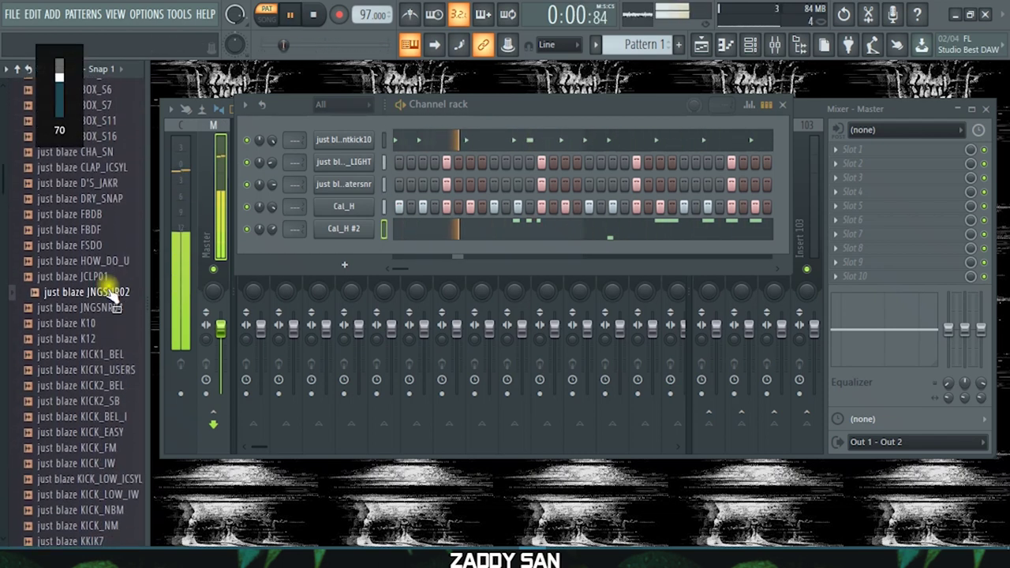
pyautogui.click(106, 311)
pyautogui.click(97, 343)
pyautogui.click(98, 389)
pyautogui.click(98, 406)
pyautogui.click(103, 437)
pyautogui.scroll(-4, 105, 440)
# - Add just blaze KICK_EASY as a new channel, copy the blueprintkick10 notes onto it and play the pattern
pyautogui.click(101, 245)
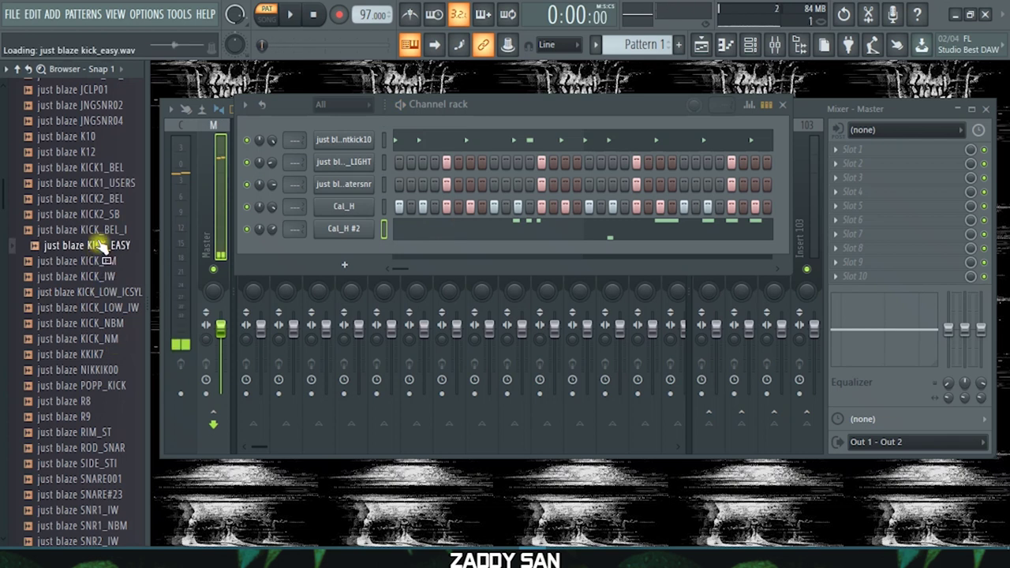
pyautogui.moveTo(294, 262); pyautogui.dragTo(301, 264)
pyautogui.rightClick(343, 140)
pyautogui.click(538, 156)
pyautogui.rightClick(353, 251)
pyautogui.click(535, 280)
pyautogui.press('space')
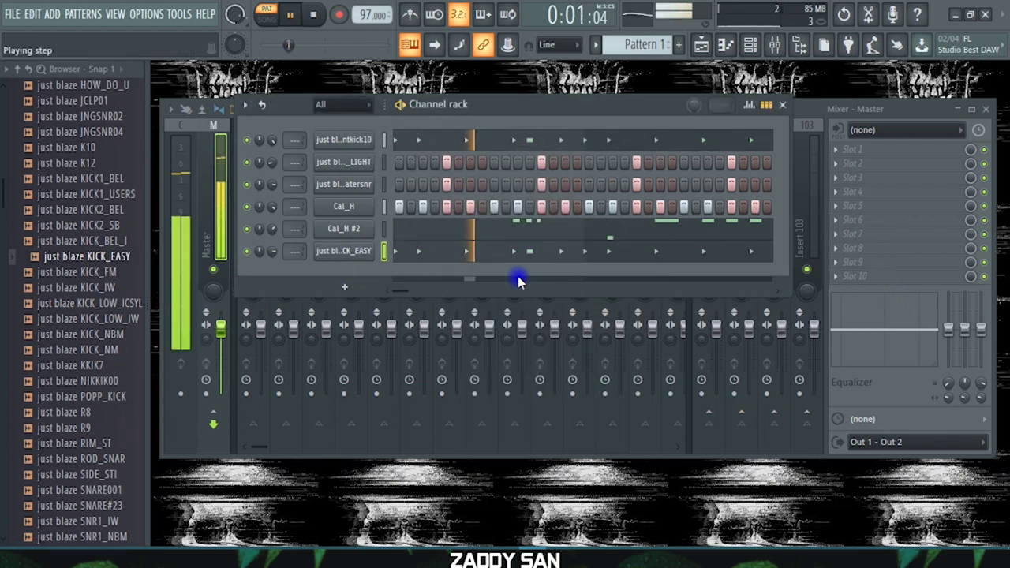
pyautogui.press('space')
# - Open the settings and channel options of the just blaze KICK_EASY channel
pyautogui.click(344, 251)
pyautogui.click(748, 164)
pyautogui.rightClick(354, 251)
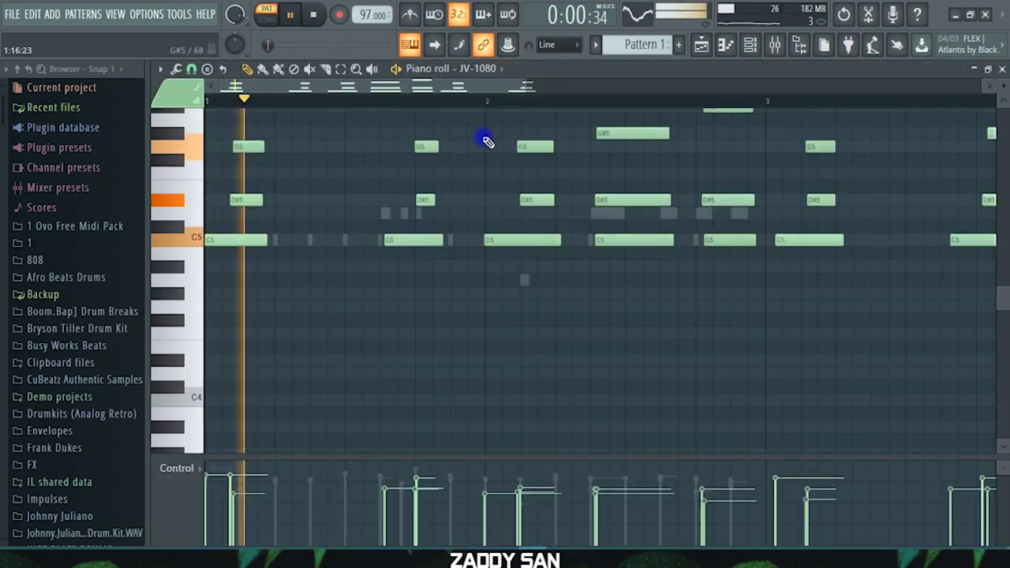
# - Delete the recorded JV-1080 notes from bar 3 onward
pyautogui.keyDown('ctrl'); pyautogui.scroll(-2, 582, 194); pyautogui.keyUp('ctrl')
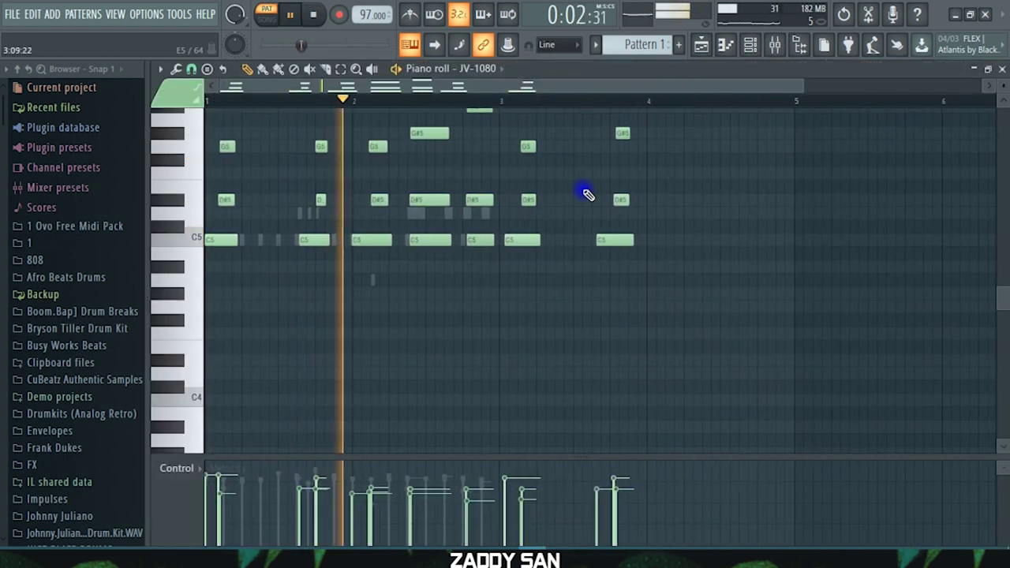
pyautogui.scroll(2, 640, 194)
pyautogui.moveTo(647, 144); pyautogui.dragTo(518, 316)
pyautogui.press('Delete')
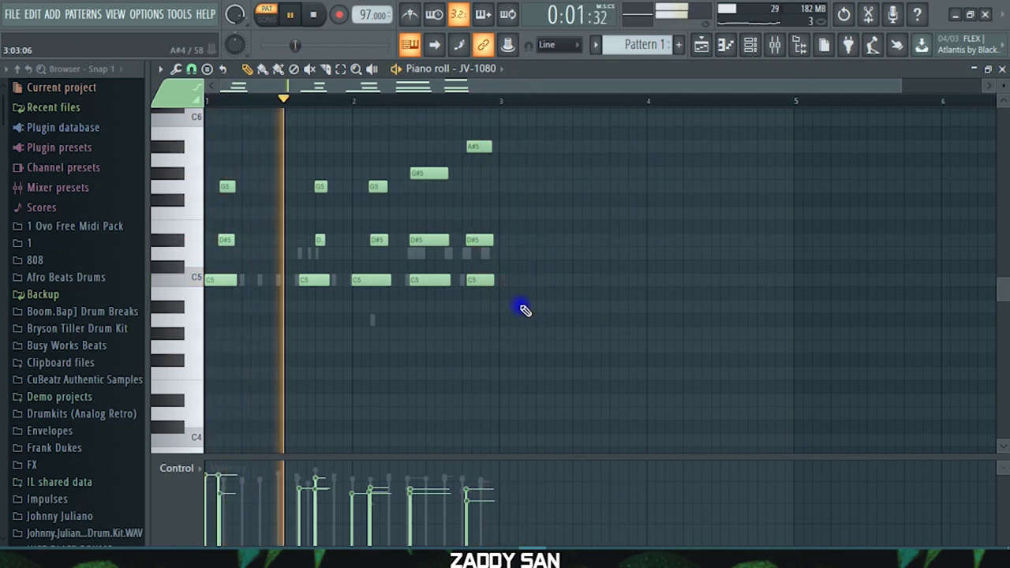
# - Play back the JV-1080 chords and examine the note timing in bar 1 up close
pyautogui.press('space')
pyautogui.press('space')
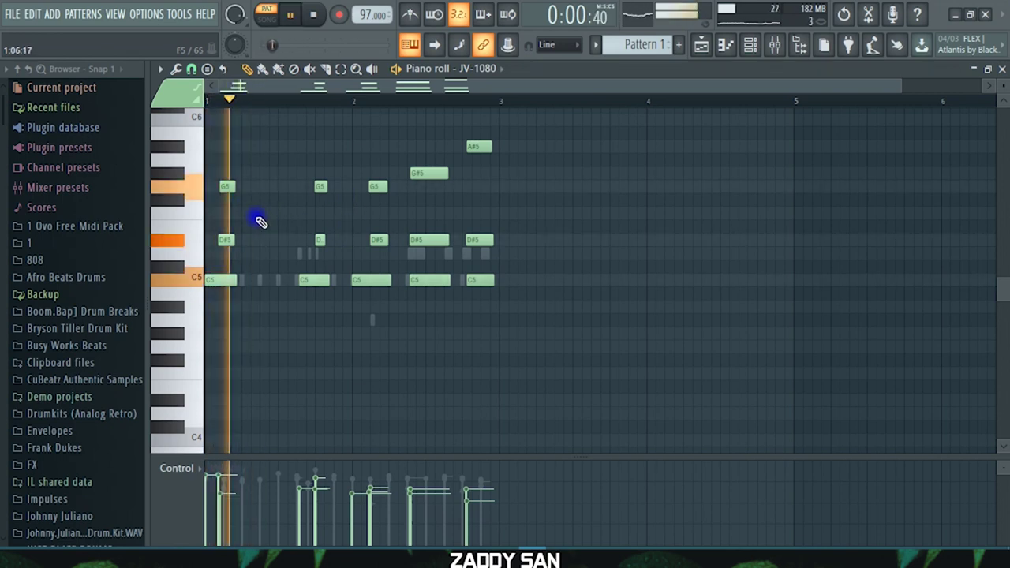
pyautogui.moveTo(902, 84); pyautogui.dragTo(431, 111)
pyautogui.press('space')
pyautogui.scroll(1, 307, 187)
pyautogui.press('space')
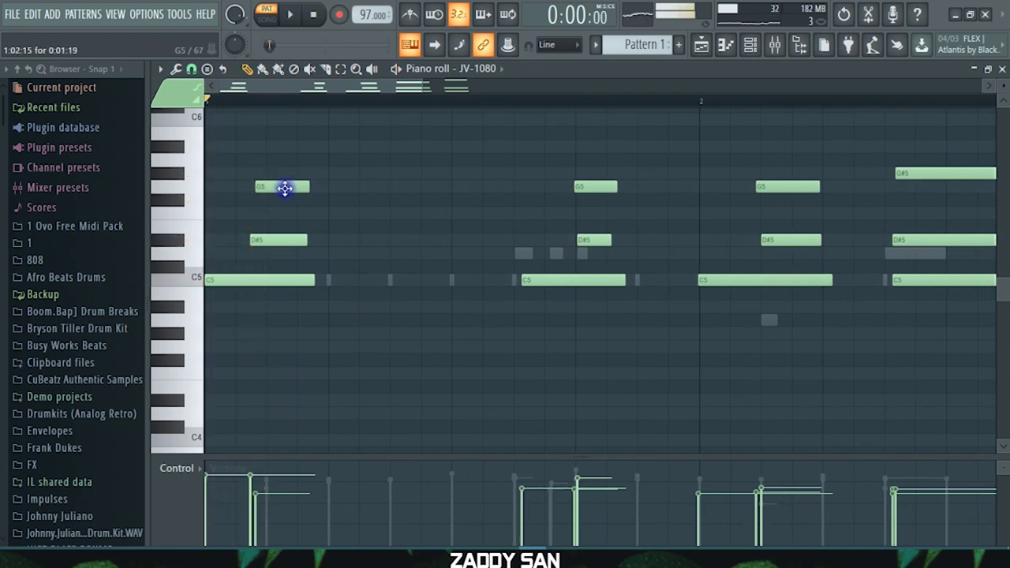
# - Nudge the first chord's G5 note slightly later and lengthen the G5 and D#5 notes of the second chord in bar 1
pyautogui.rightClick(281, 187)
pyautogui.press('space')
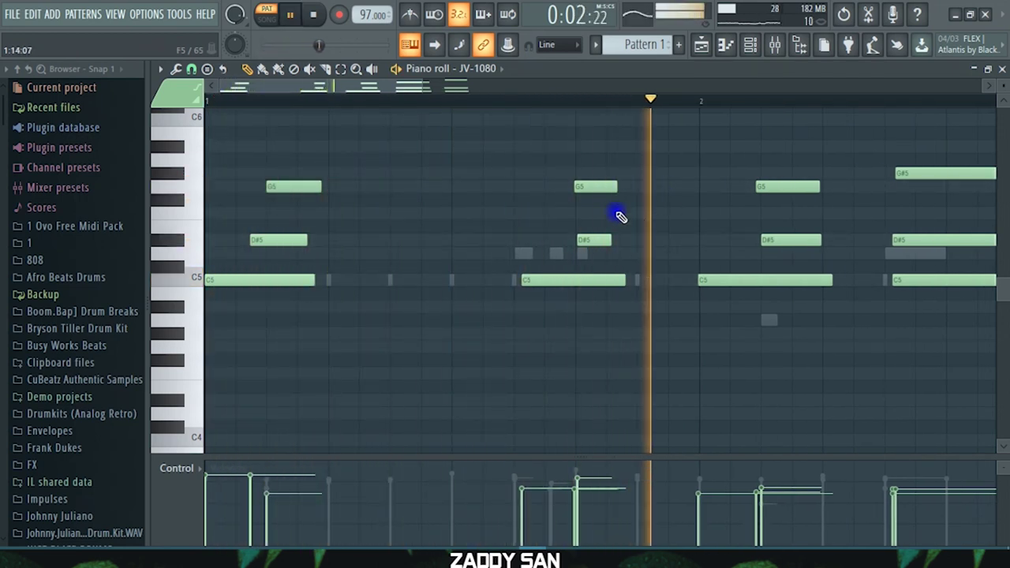
pyautogui.moveTo(627, 151); pyautogui.dragTo(597, 236)
pyautogui.press('space')
pyautogui.keyDown('ctrl'); pyautogui.click(656, 217); pyautogui.keyUp('ctrl')
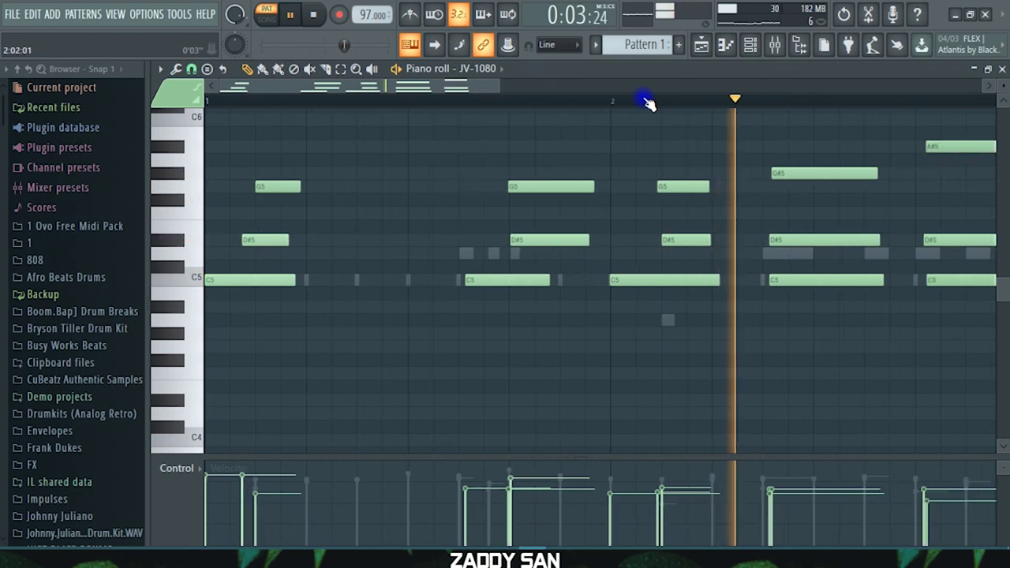
# - Lengthen the G5 and D#5 notes of the first chord in bar 2 and remove the stray F5 note beneath them
pyautogui.scroll(-2, 647, 98)
pyautogui.press('space')
pyautogui.press('space')
pyautogui.moveTo(662, 175)
pyautogui.mouseDown()
pyautogui.moveTo(638, 236)
pyautogui.moveTo(696, 239)
pyautogui.mouseUp()
pyautogui.click(654, 210)
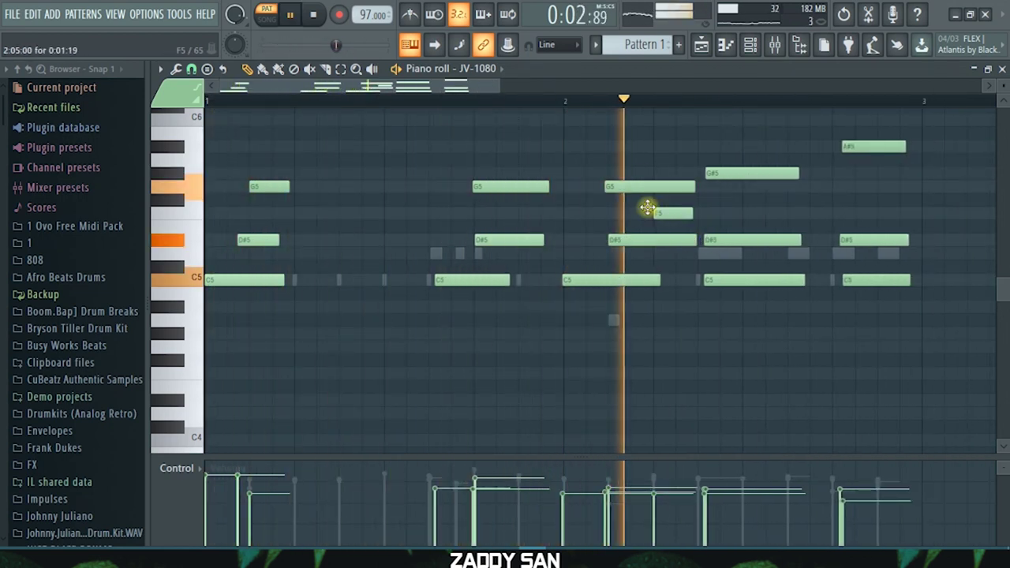
pyautogui.rightClick(676, 213)
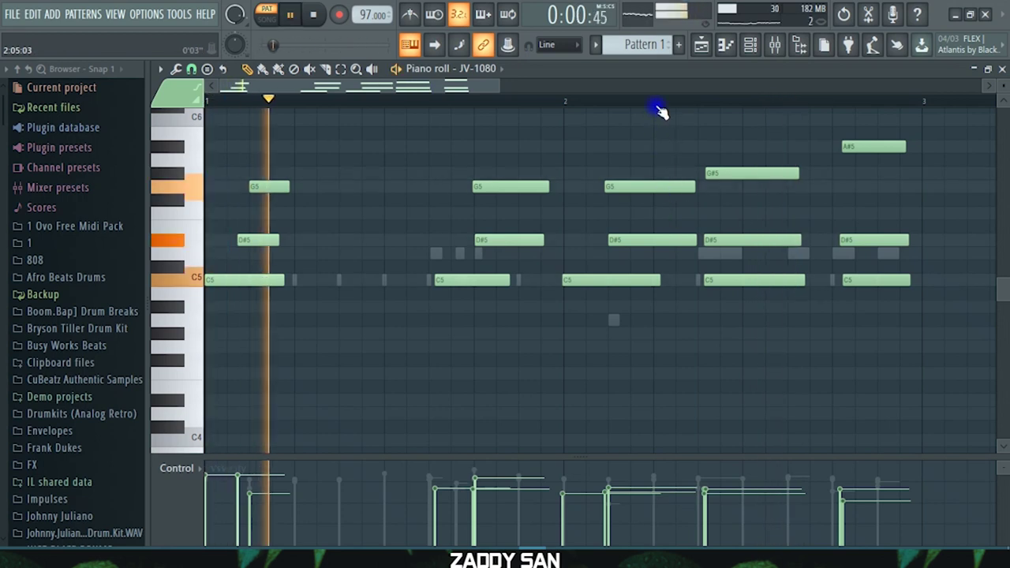
pyautogui.scroll(-3, 660, 103)
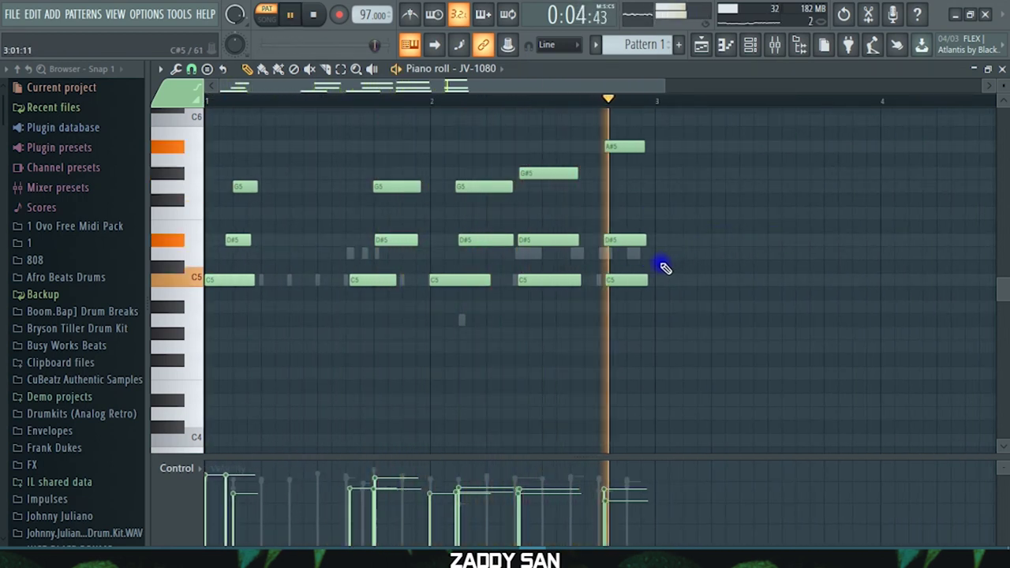
pyautogui.moveTo(658, 131); pyautogui.dragTo(552, 300)
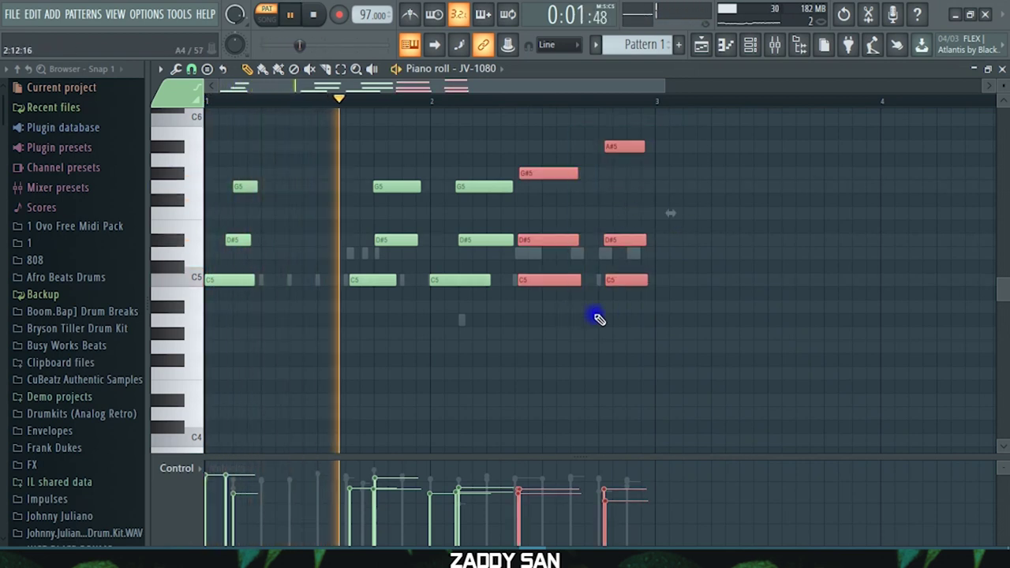
pyautogui.click(590, 324)
pyautogui.click(620, 318)
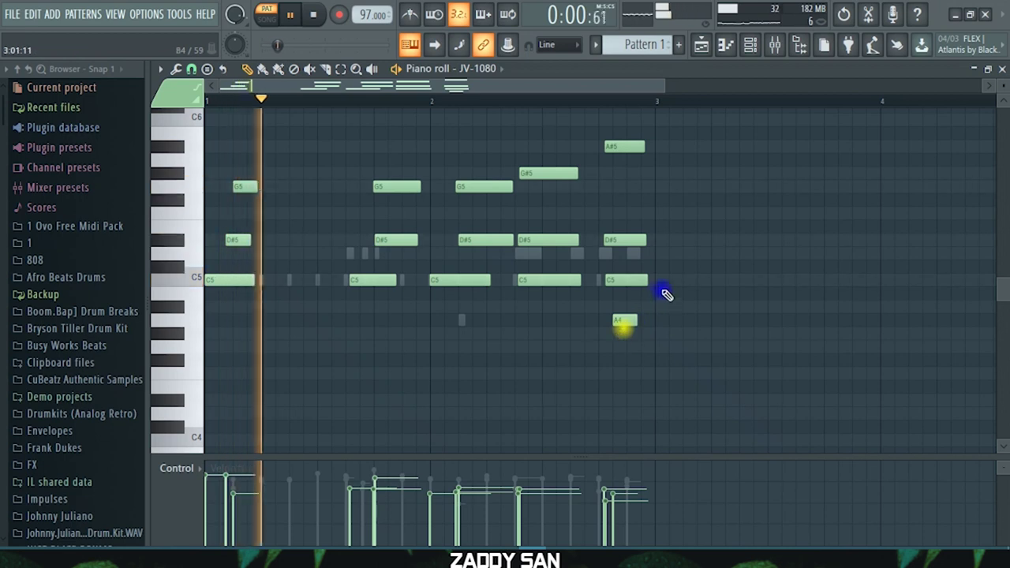
pyautogui.rightClick(625, 320)
# - Shift the last chord of bar 2 (C5, D#5 and A#5) slightly earlier during playback
pyautogui.moveTo(646, 131); pyautogui.dragTo(594, 300)
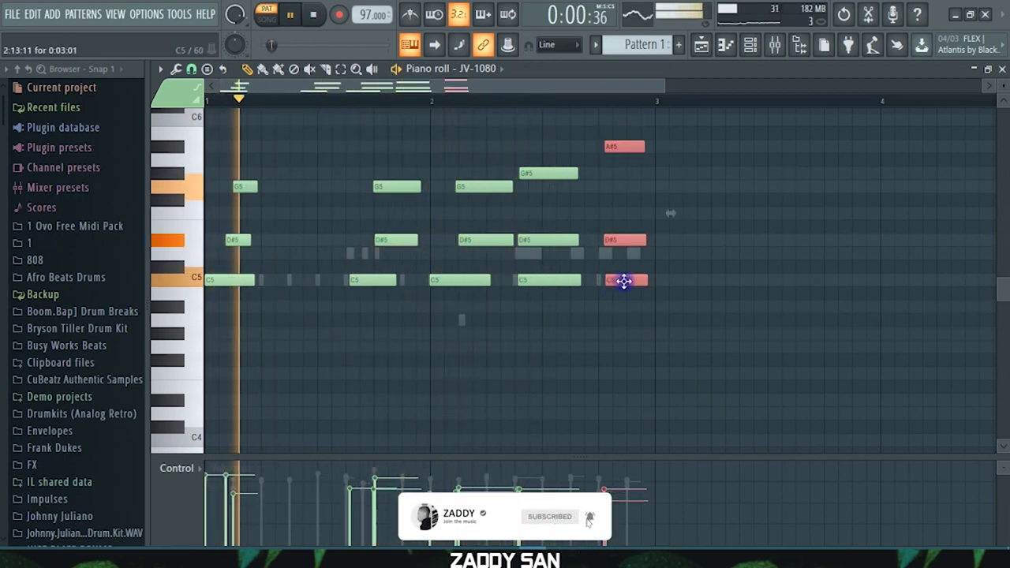
pyautogui.scroll(-5, 624, 281)
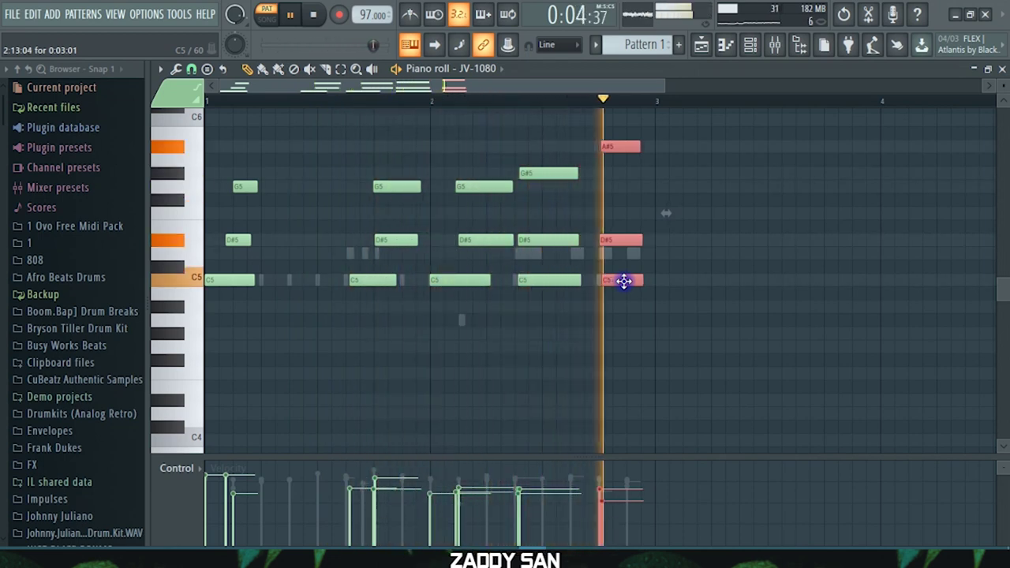
pyautogui.click(611, 321)
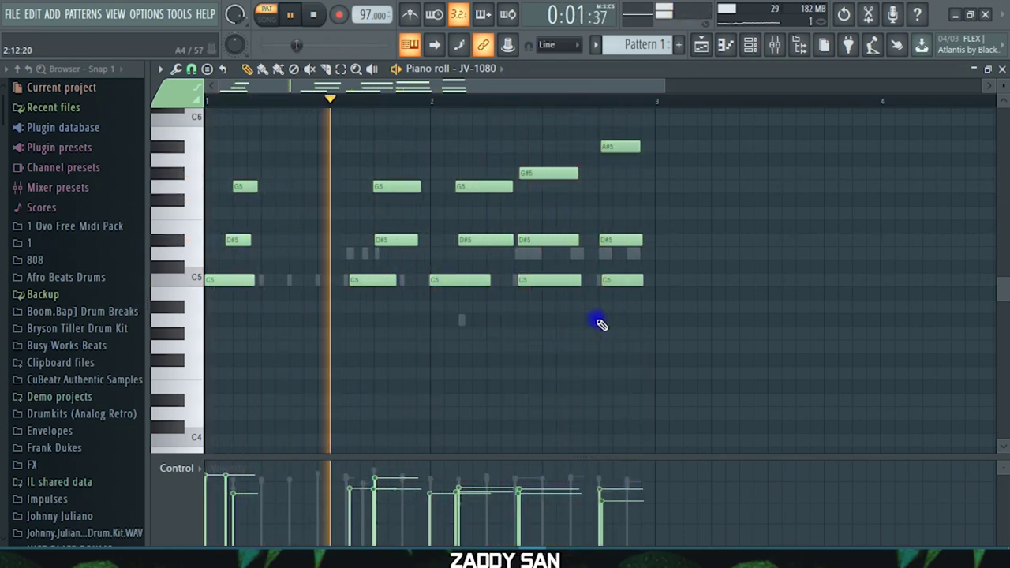
pyautogui.scroll(4, 394, 294)
pyautogui.scroll(1, 455, 296)
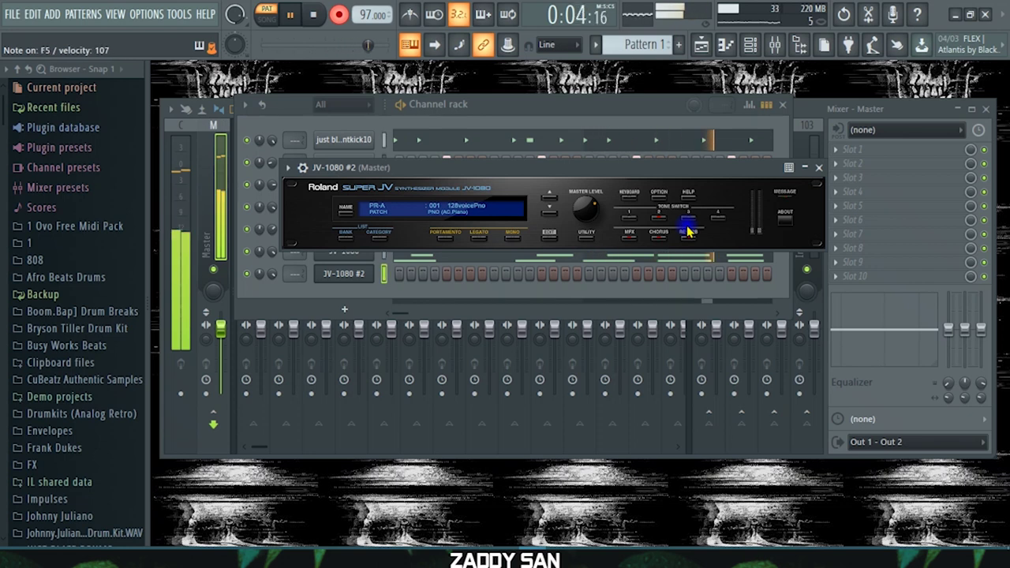
# - Stop recording the JV-1080 #2 melody, turn recording off and open the melody's notes in the piano roll
pyautogui.press('space')
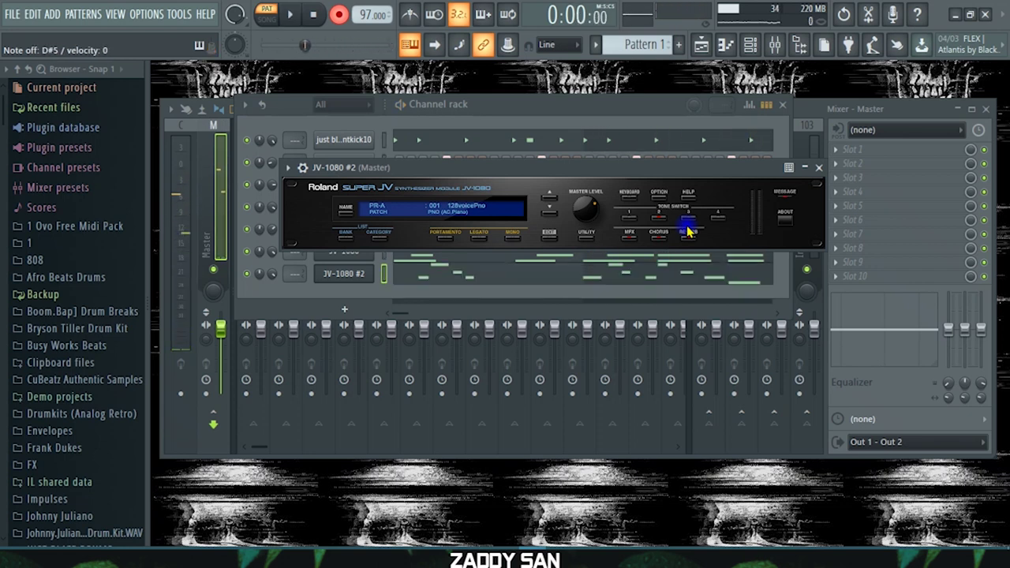
pyautogui.click(623, 104)
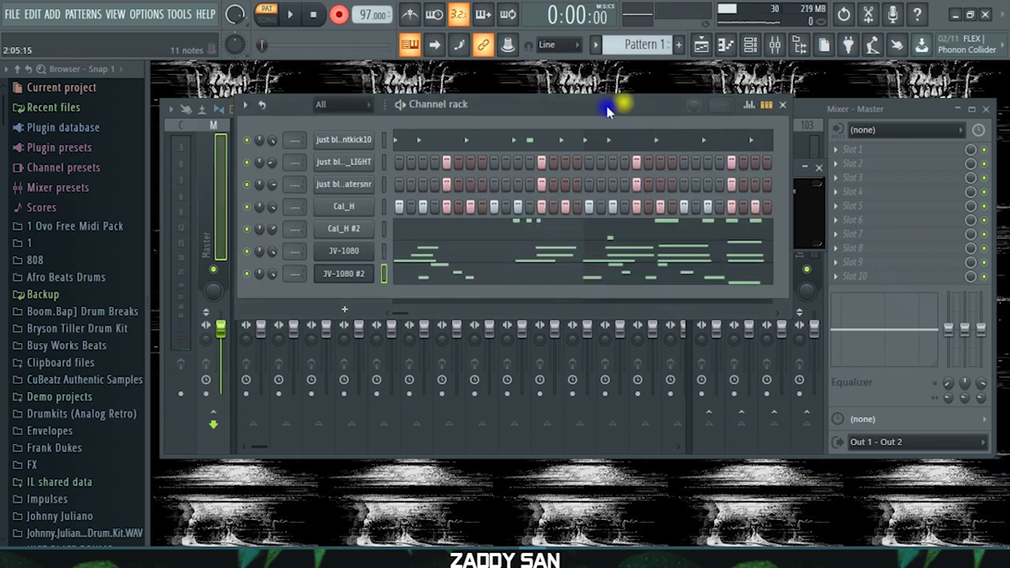
pyautogui.click(337, 15)
pyautogui.press('space')
pyautogui.click(430, 274)
# - Play back the JV-1080 #2 melody and transpose all of its notes up one octave
pyautogui.press('space')
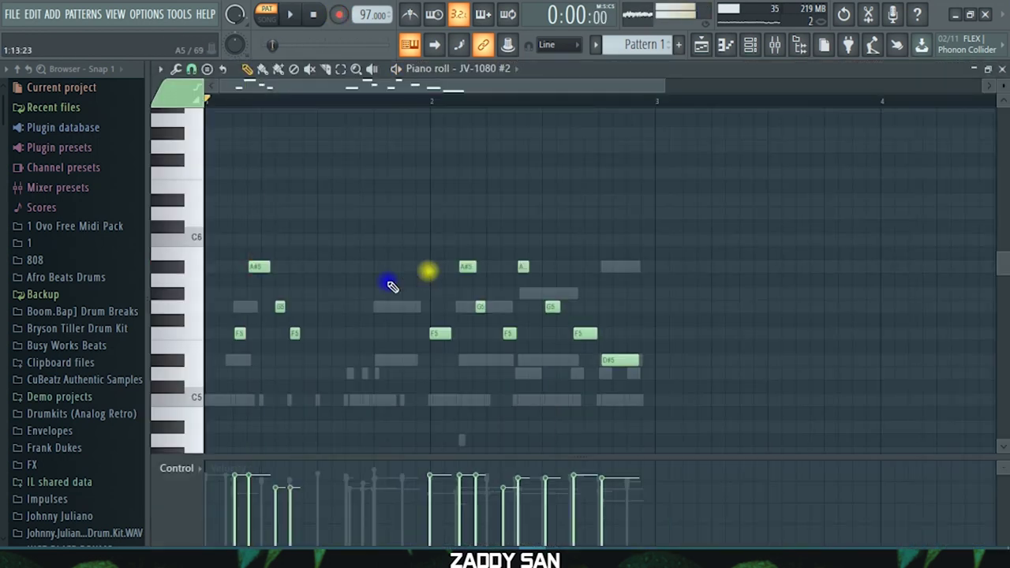
pyautogui.press('space')
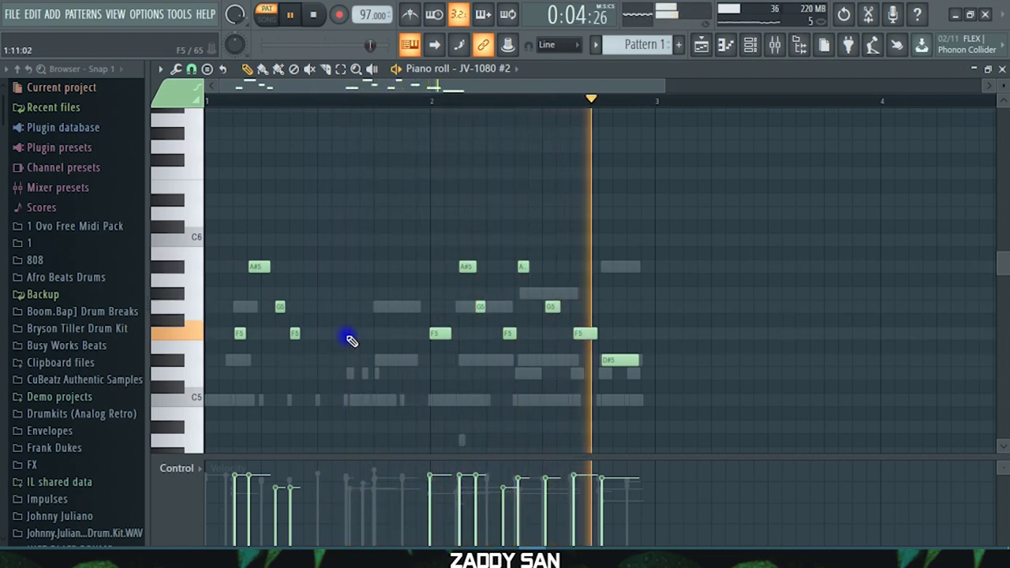
pyautogui.hotkey('ctrl', 'Up')
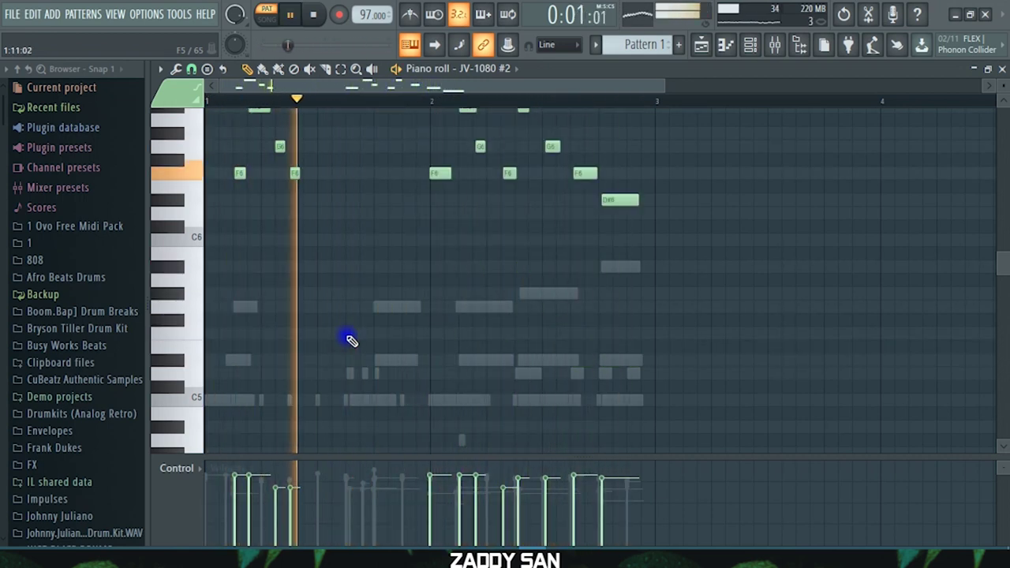
pyautogui.scroll(3, 332, 334)
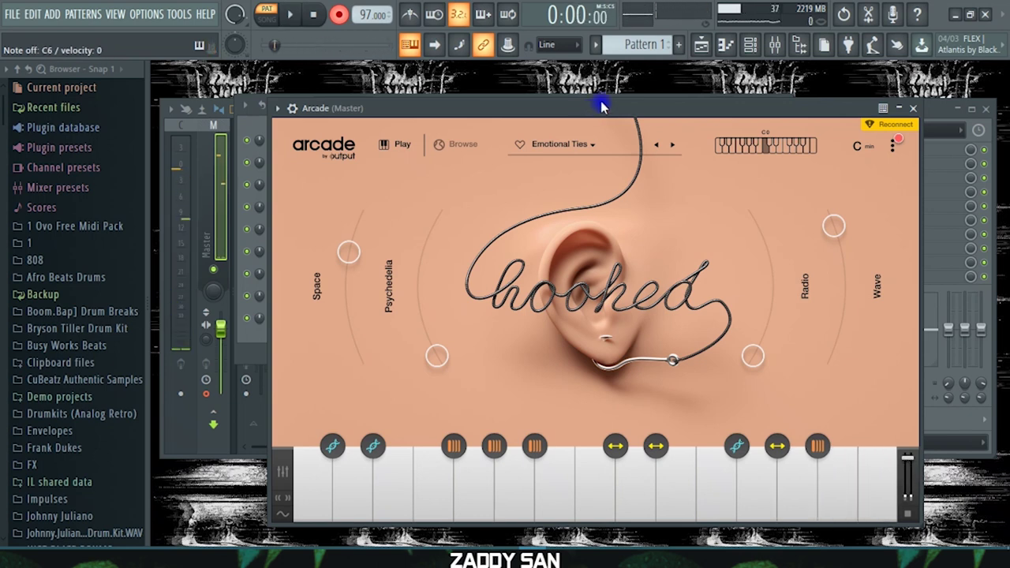
# - Play back the recorded Arcade notes in the piano roll, close the Arcade plugin and set its channel volume to 53%
pyautogui.press('F6')
pyautogui.click(431, 306)
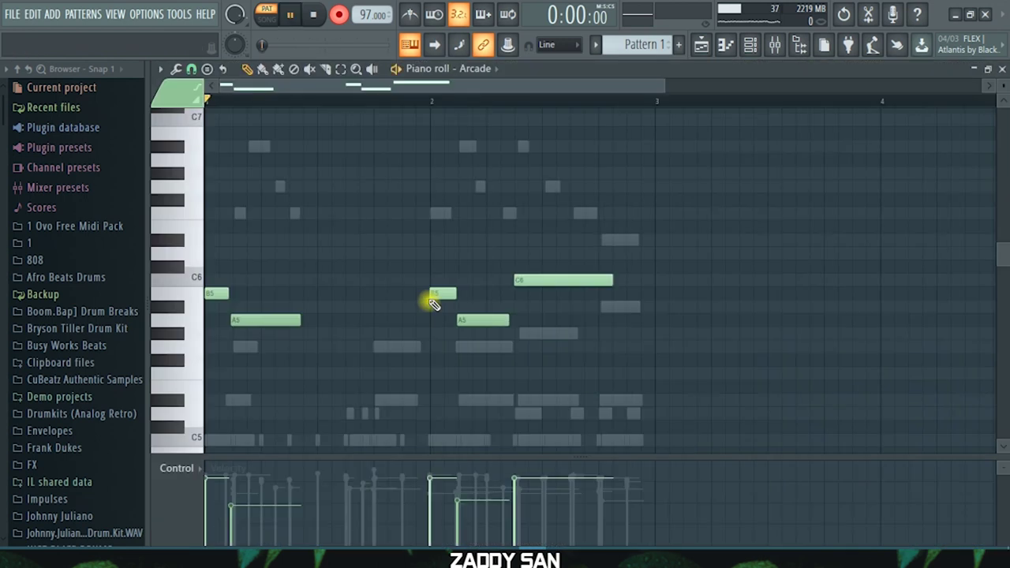
pyautogui.press('space')
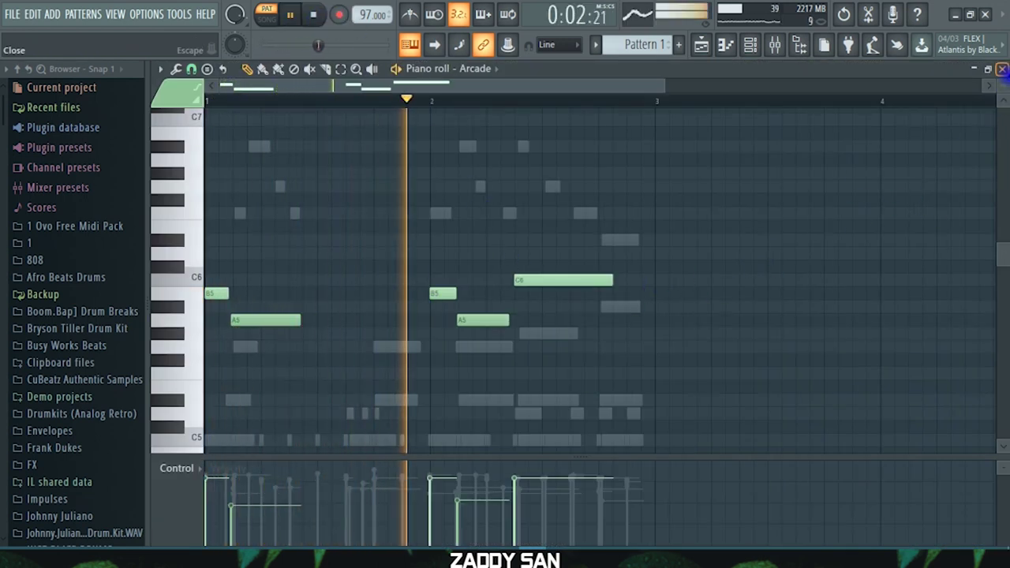
pyautogui.click(1002, 70)
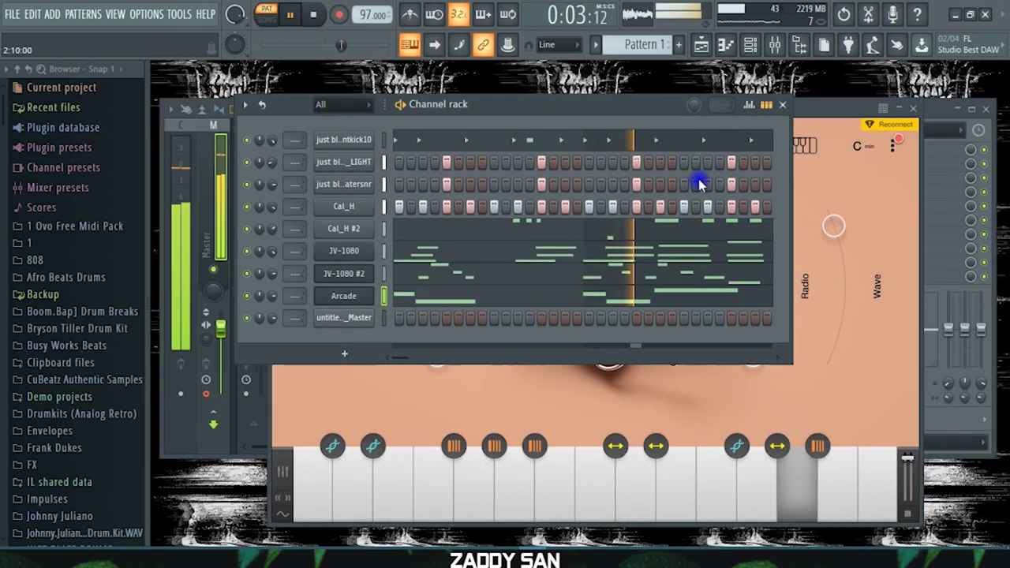
pyautogui.click(913, 108)
pyautogui.moveTo(273, 297); pyautogui.dragTo(272, 295)
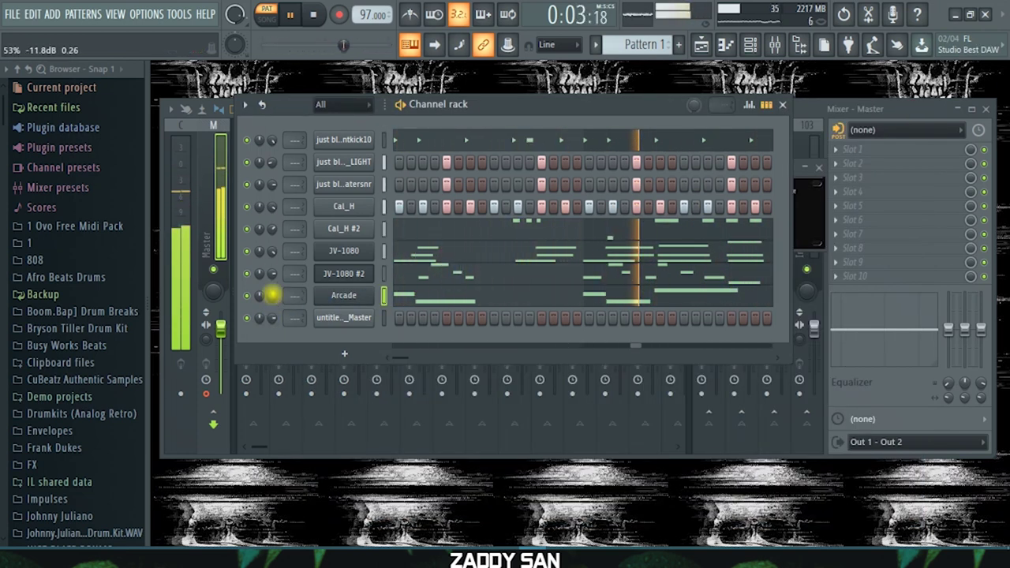
# - Browse the Vocals Samples library to the Scratches folder inside the Origin Sound Secretary WAVs
pyautogui.scroll(-1, 126, 414)
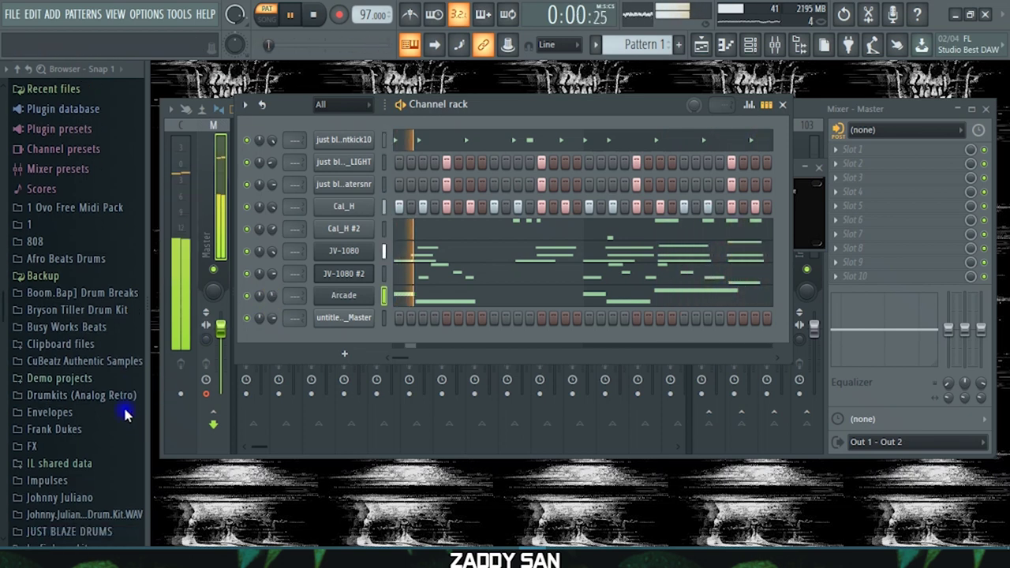
pyautogui.scroll(-10, 127, 414)
pyautogui.click(98, 468)
pyautogui.click(97, 455)
pyautogui.click(96, 455)
pyautogui.click(95, 472)
pyautogui.click(85, 428)
pyautogui.scroll(-4, 99, 450)
pyautogui.click(114, 436)
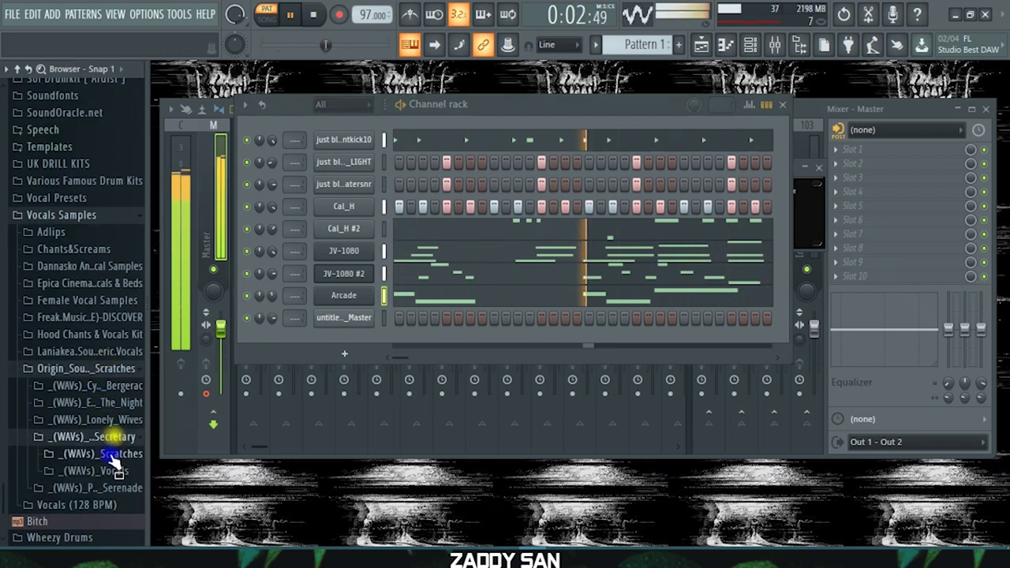
pyautogui.click(114, 455)
pyautogui.scroll(-4, 114, 461)
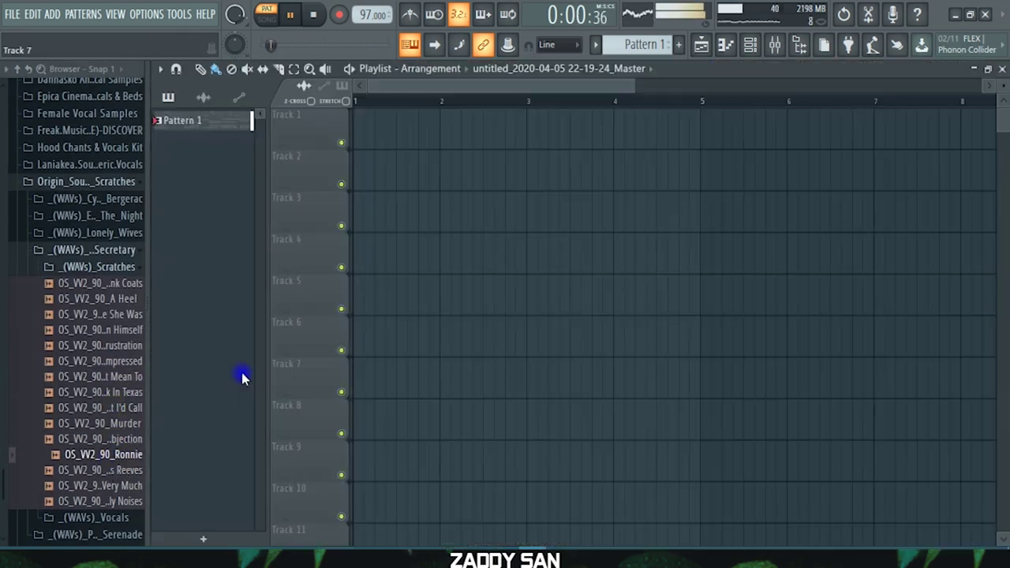
# - Place the OS_VV2_90_Ronnie sample at the start of Track 2 in the playlist and fit the clip to four bars
pyautogui.click(103, 501)
pyautogui.moveTo(103, 455); pyautogui.dragTo(359, 170)
pyautogui.moveTo(770, 185); pyautogui.dragTo(697, 185)
pyautogui.click(345, 101)
pyautogui.press('space')
# - Place Pattern 1 twice in a row on Track 1, starting at bars 1 and 3, and play the arrangement
pyautogui.scroll(4, 698, 177)
pyautogui.scroll(-6, 699, 163)
pyautogui.click(169, 98)
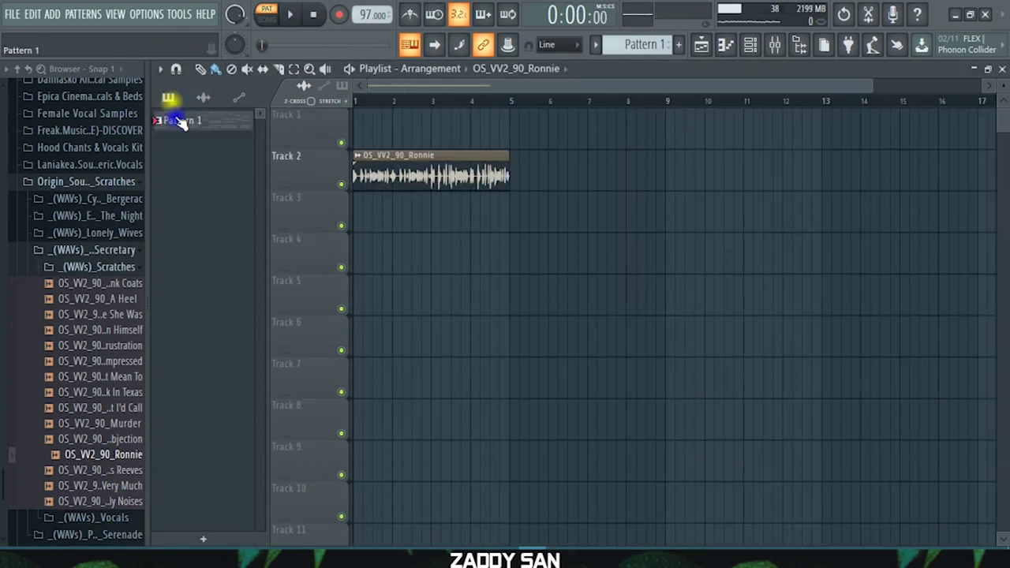
pyautogui.click(181, 122)
pyautogui.click(359, 130)
pyautogui.click(439, 130)
pyautogui.press('space')
# - Open the OS_VV2_90_Ronnie clip's channel settings and set its volume to 40%
pyautogui.doubleClick(402, 156)
pyautogui.click(813, 226)
pyautogui.press('space')
pyautogui.moveTo(748, 171); pyautogui.dragTo(747, 188)
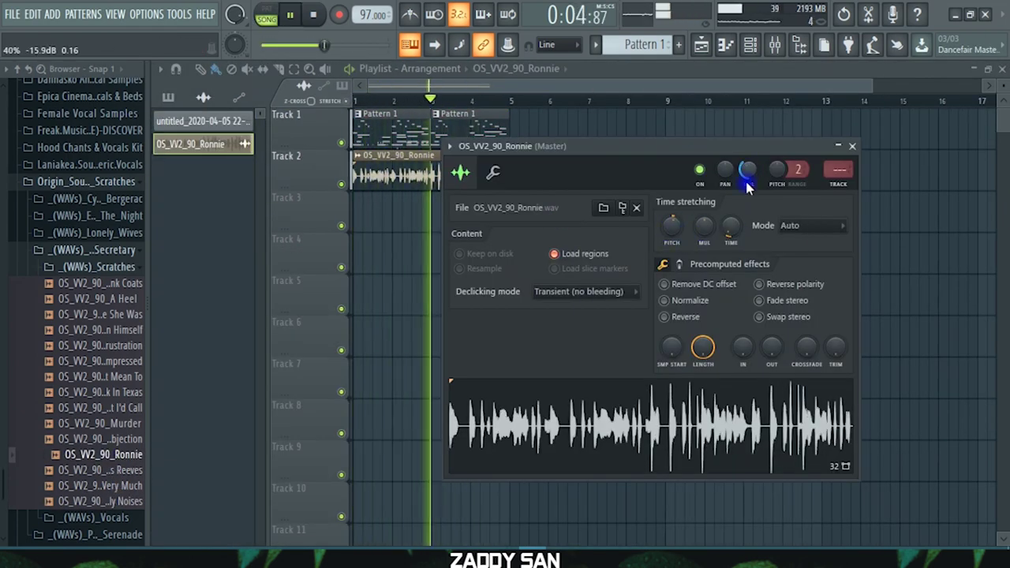
pyautogui.press('Escape')
pyautogui.click(119, 330)
pyautogui.scroll(5, 124, 462)
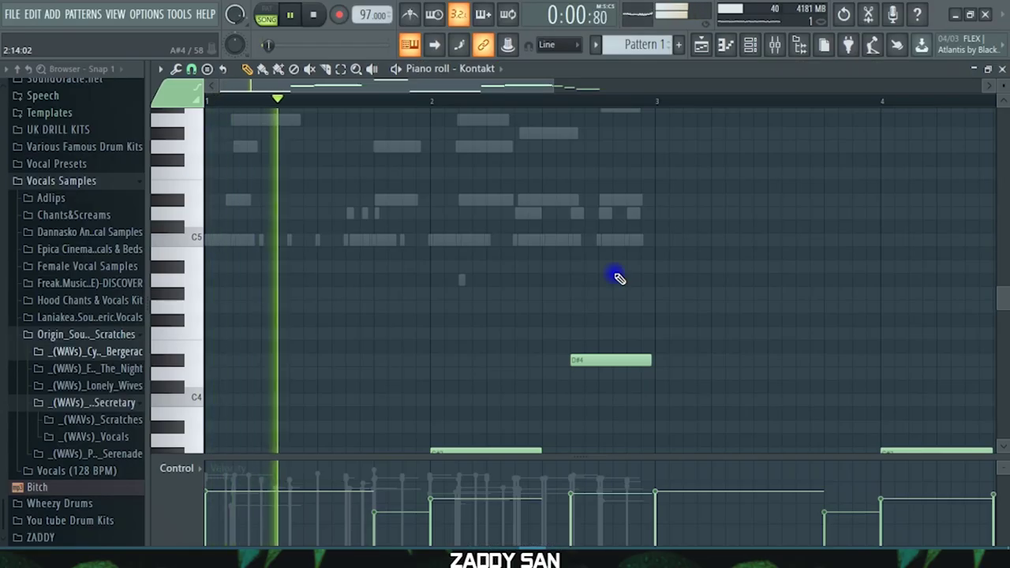
# - Transpose the Kontakt bassline's D#4 note in bar 2 down one octave, play it back and close the piano roll
pyautogui.scroll(-4, 666, 327)
pyautogui.moveTo(642, 197); pyautogui.dragTo(614, 266)
pyautogui.hotkey('ctrl', 'Down')
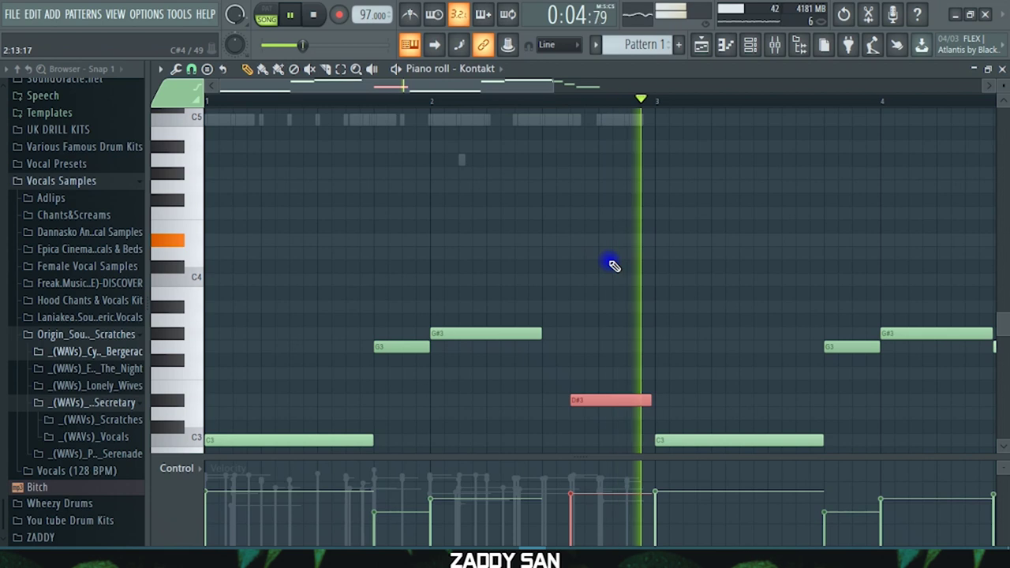
pyautogui.press('space')
pyautogui.press('space')
pyautogui.keyDown('ctrl'); pyautogui.click(610, 258); pyautogui.keyUp('ctrl')
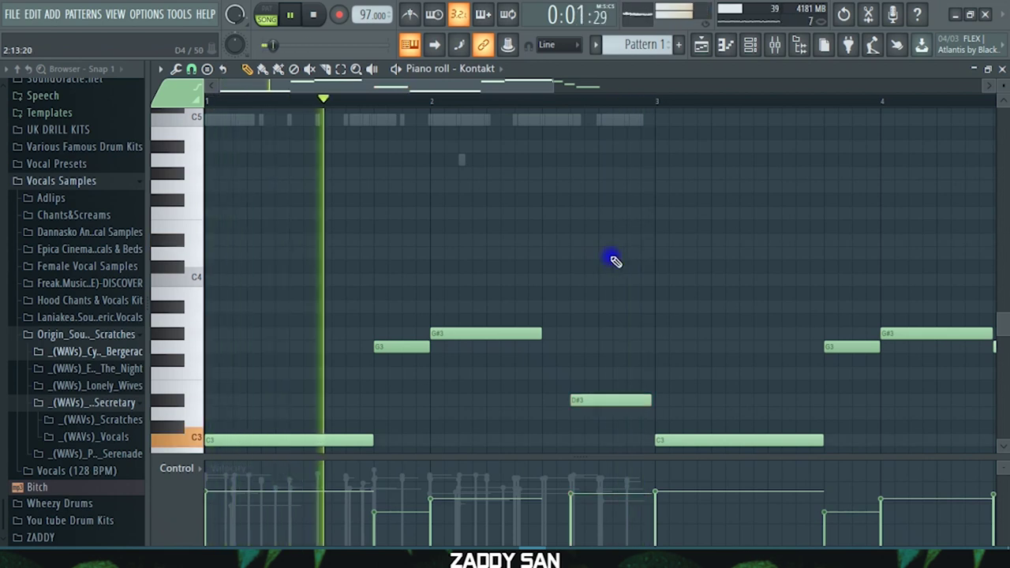
pyautogui.press('Escape')
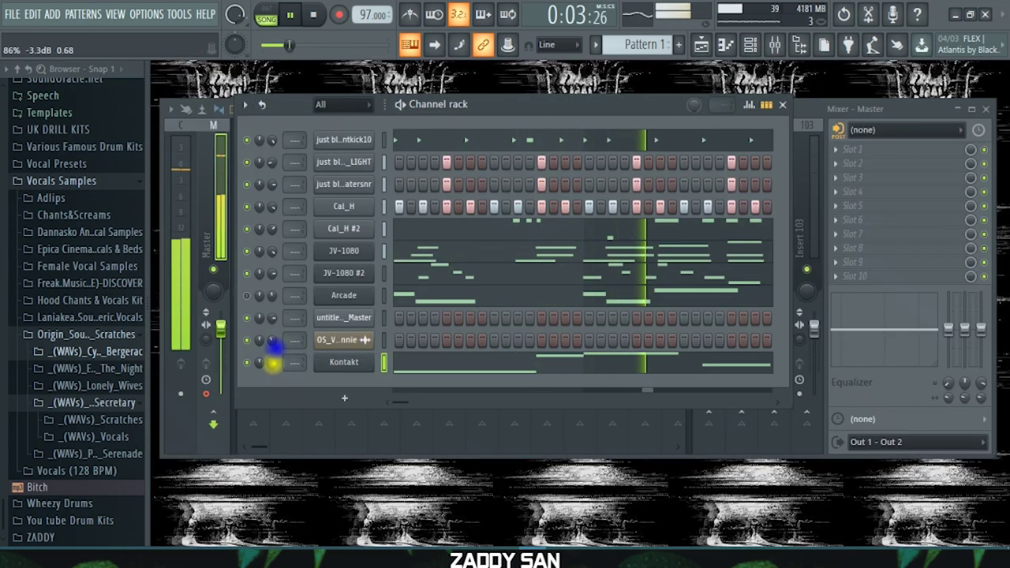
# - Raise the Kontakt channel's volume during playback and open the playlist
pyautogui.scroll(3, 272, 363)
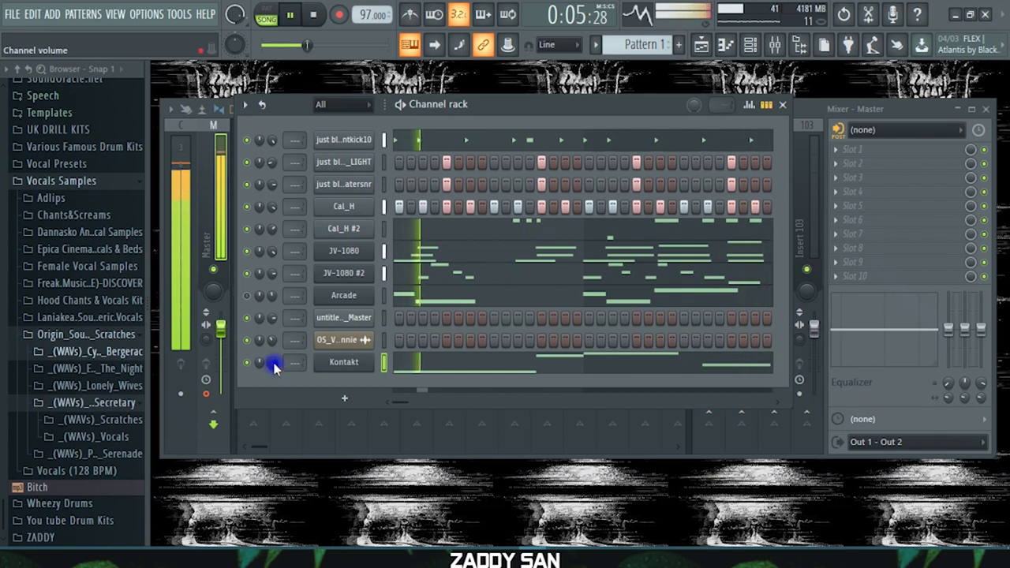
pyautogui.scroll(1, 274, 363)
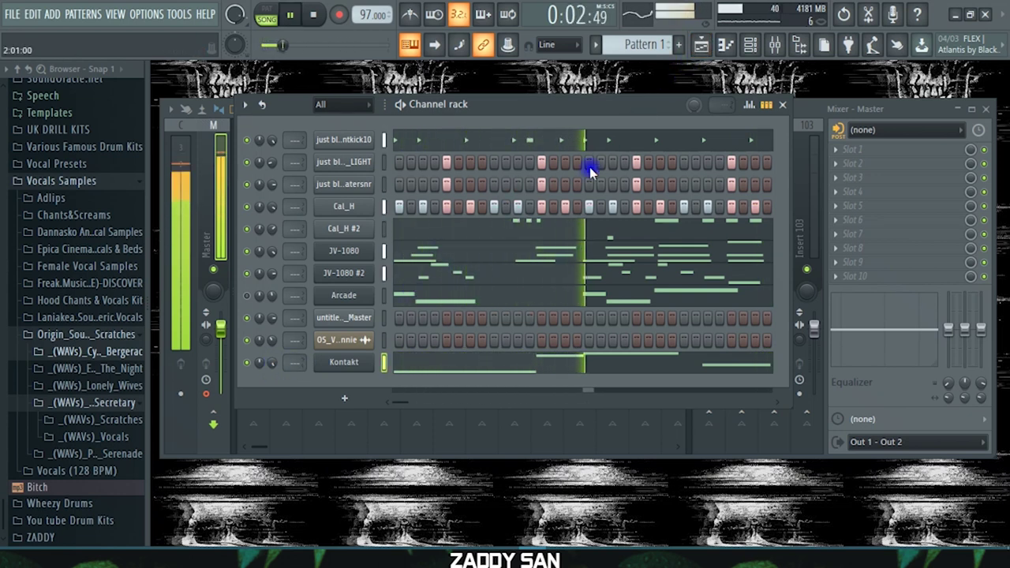
pyautogui.click(701, 44)
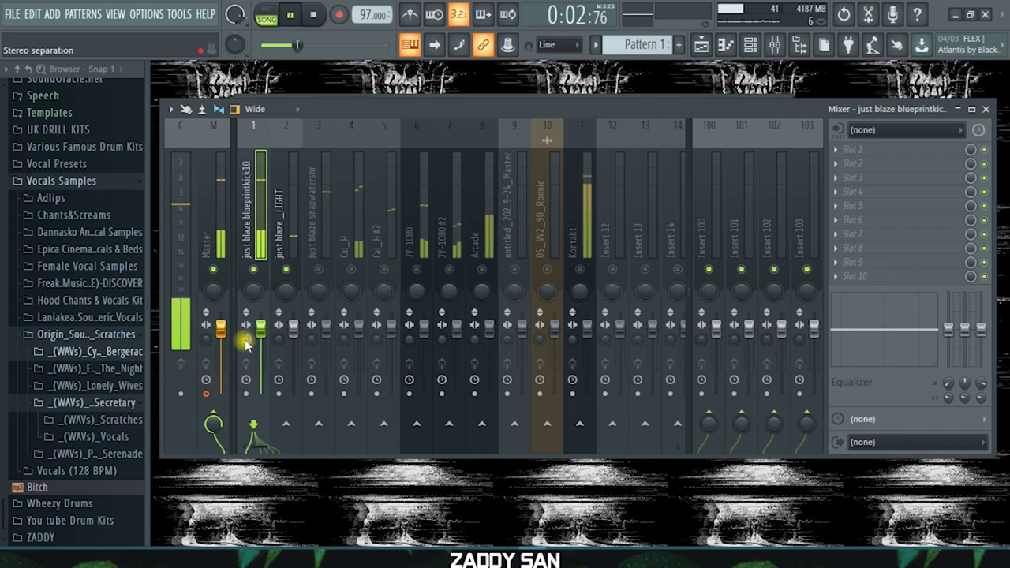
# - Unmute the just blaze _LIGHT, snare and both Cal_H mixer tracks and adjust stereo separation across the drum tracks, including the kick
pyautogui.click(287, 289)
pyautogui.click(323, 237)
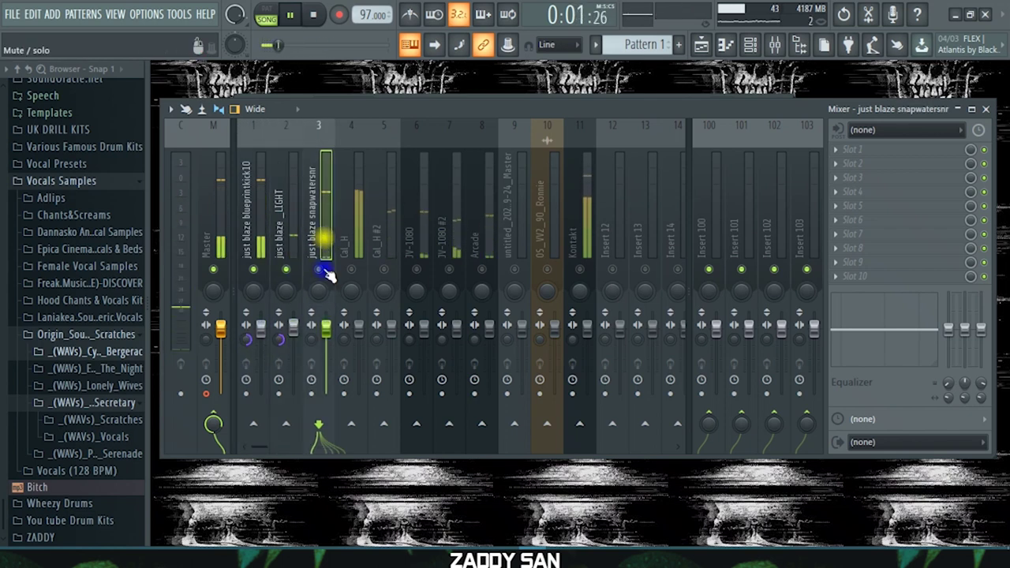
pyautogui.click(348, 337)
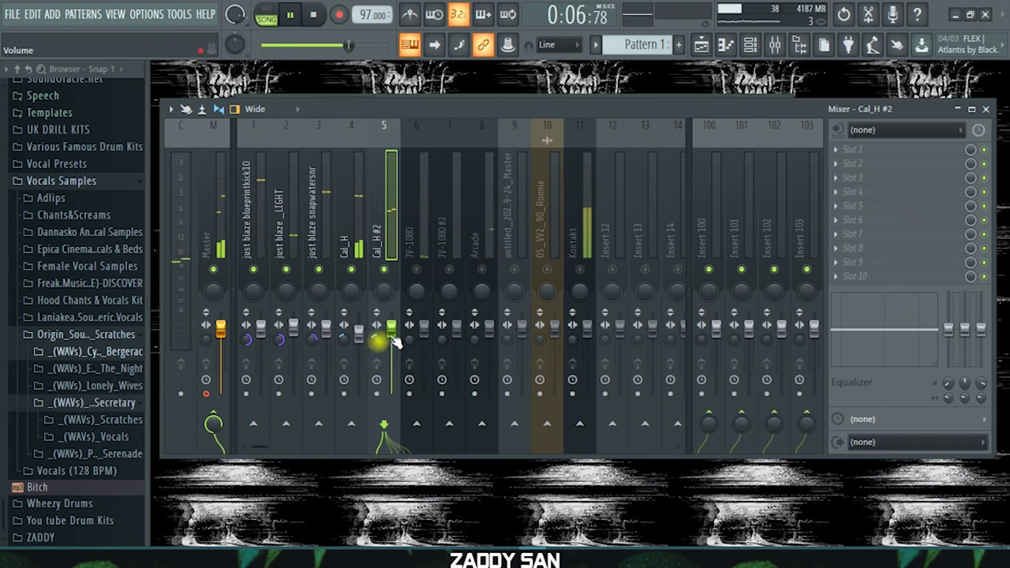
# - Add Fruity Reeverb 2 and Fruity Parametric EQ 2 to the JV-1080 mixer track, cutting its lows by 18 dB at about 132 Hz
pyautogui.click(409, 379)
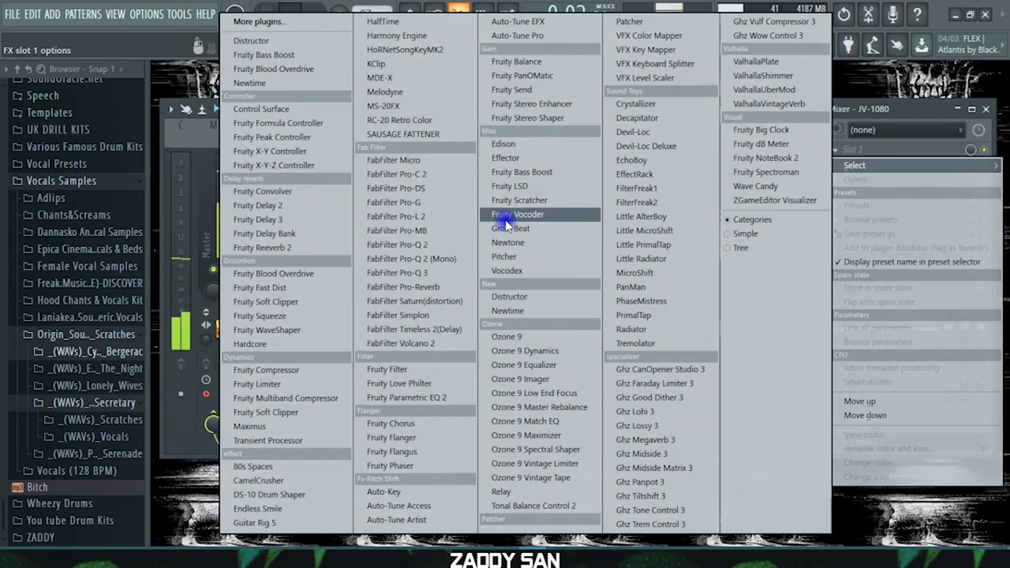
pyautogui.click(480, 216)
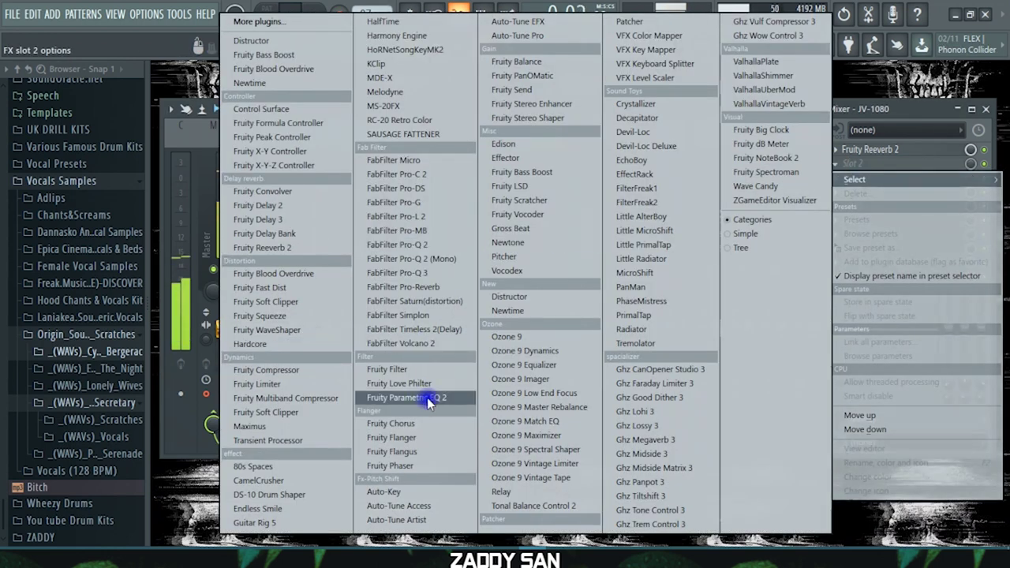
pyautogui.click(422, 398)
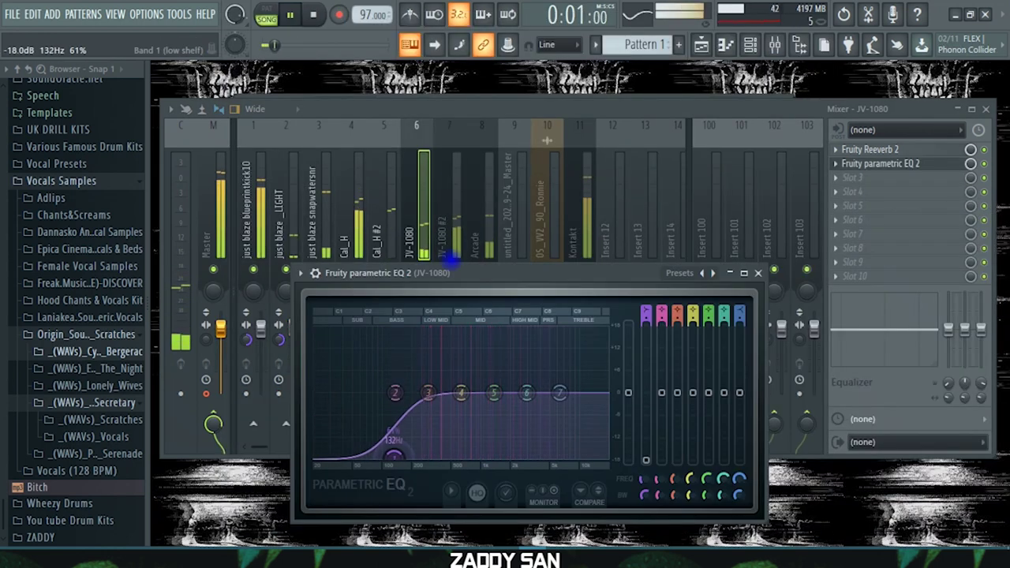
# - Unmute the JV-1080 #2 and Arcade mixer tracks and insert effects on them, starting in each track's first effect slot
pyautogui.click(458, 241)
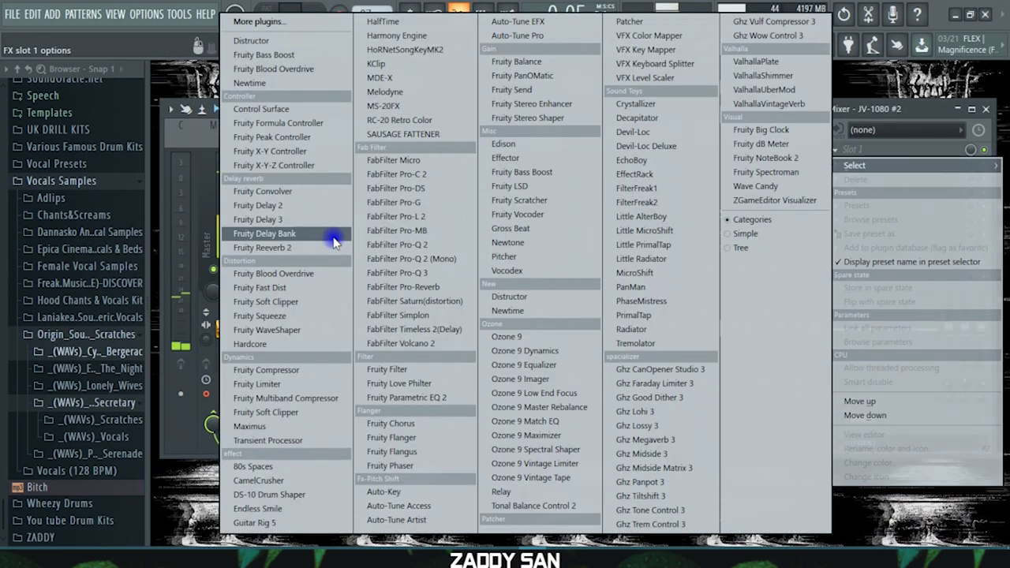
pyautogui.click(350, 234)
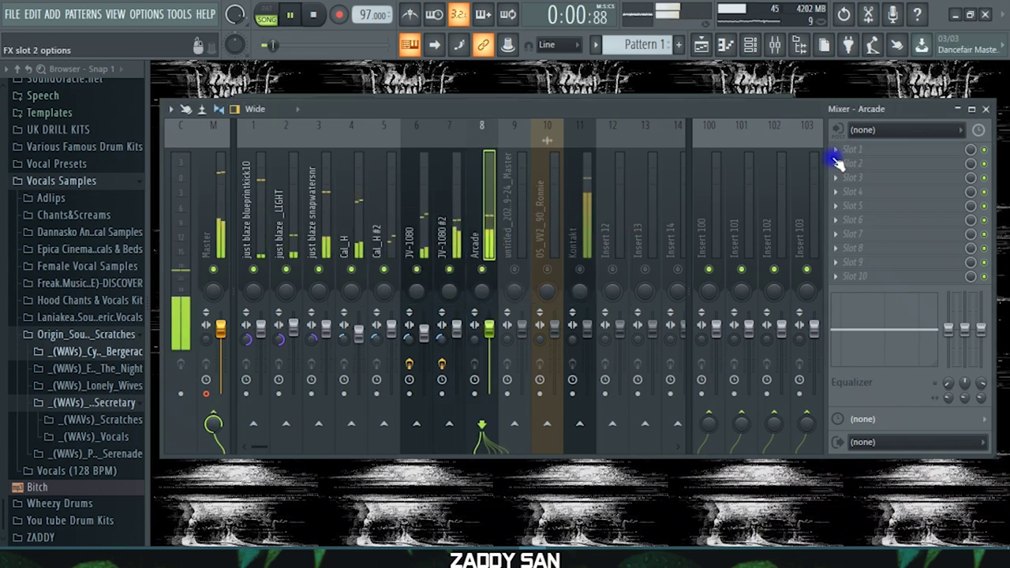
pyautogui.click(836, 150)
pyautogui.moveTo(853, 165)
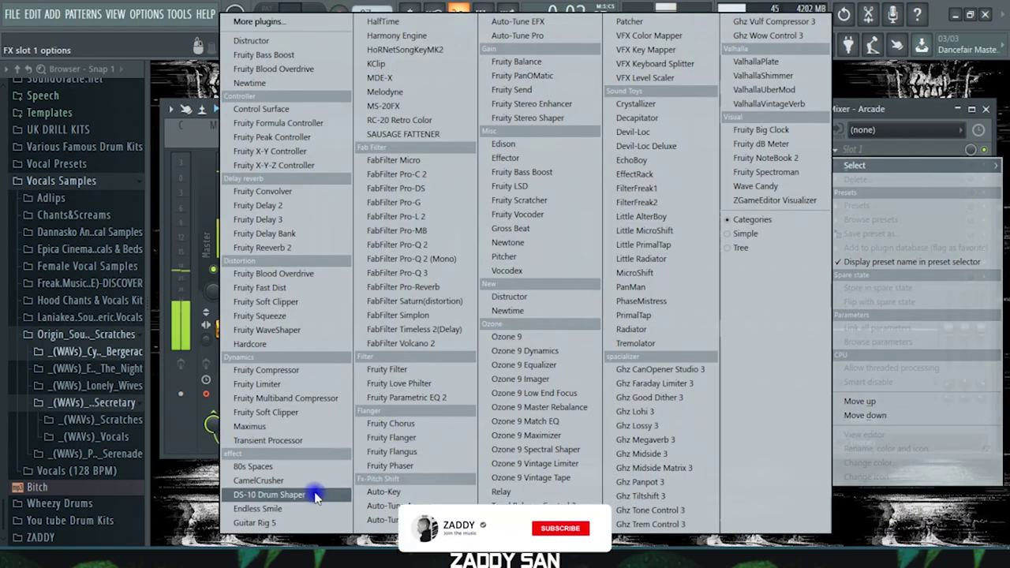